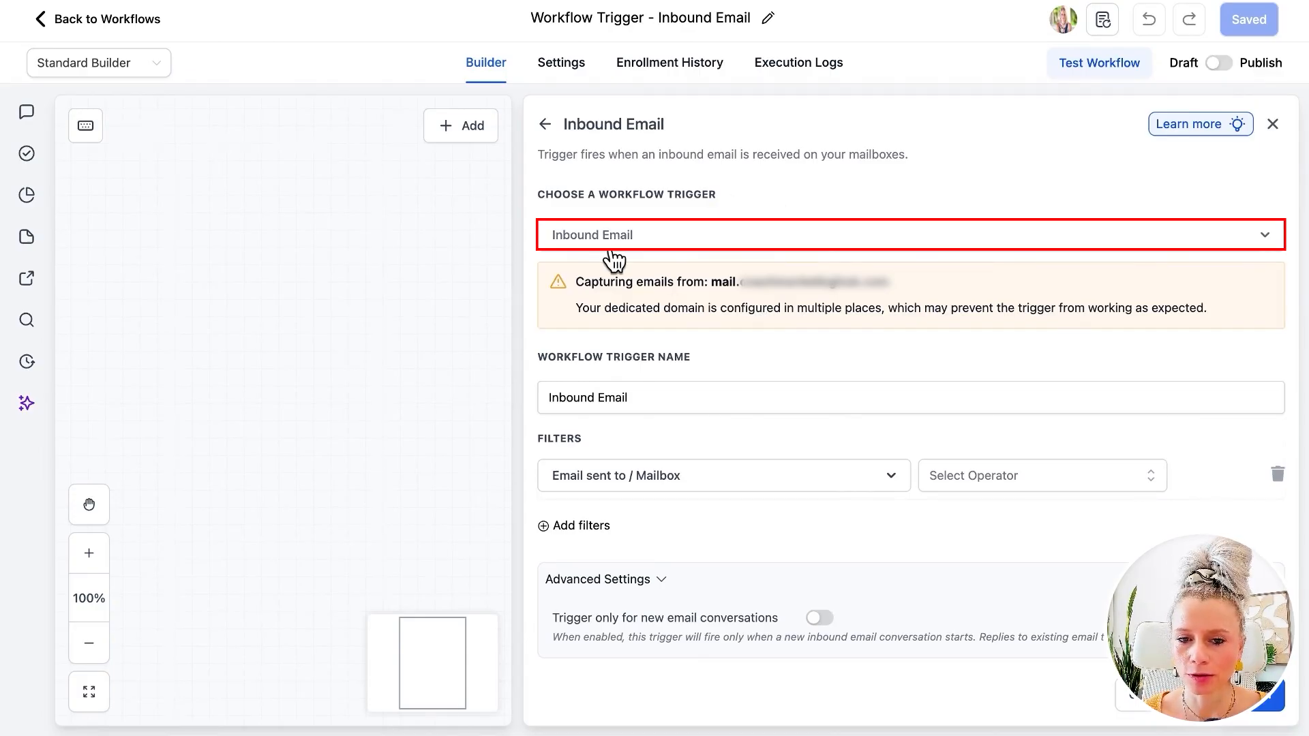
# Rename the workflow trigger as "Inbound Email: sales"
pyautogui.scroll(-1, 638, 409)
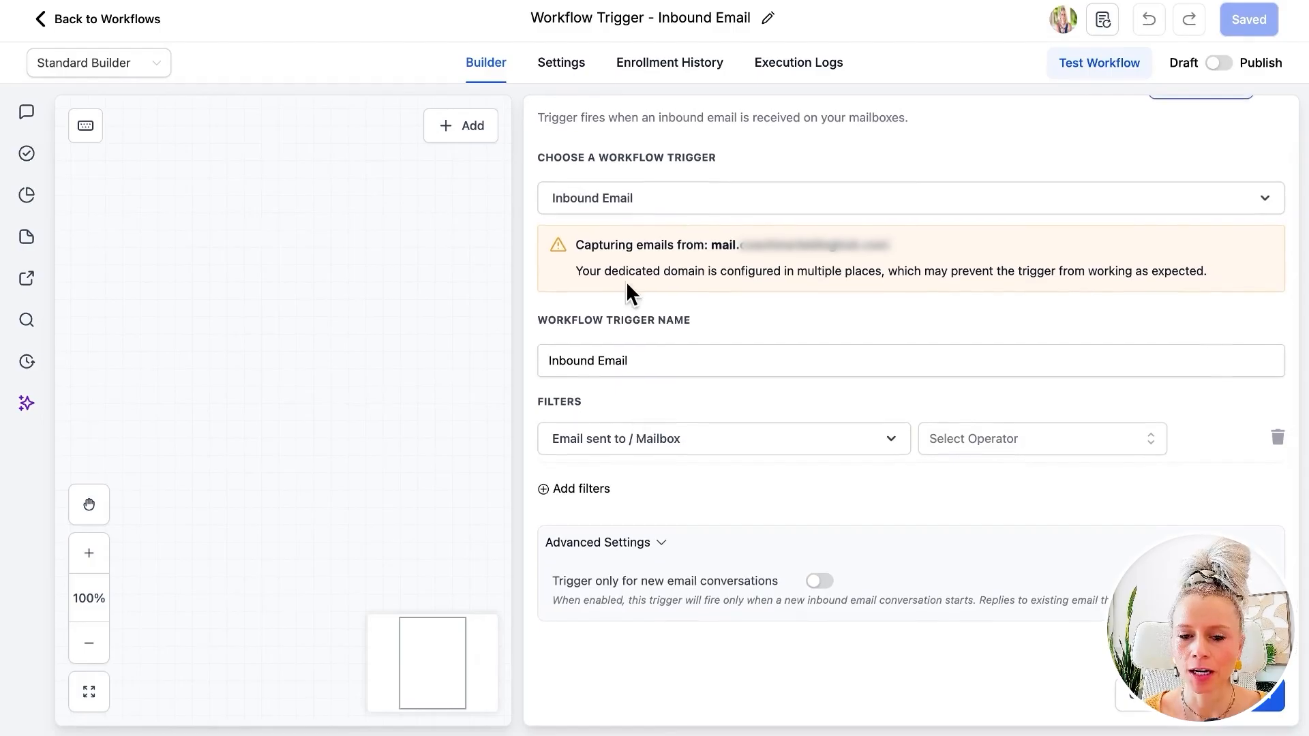
pyautogui.click(679, 361)
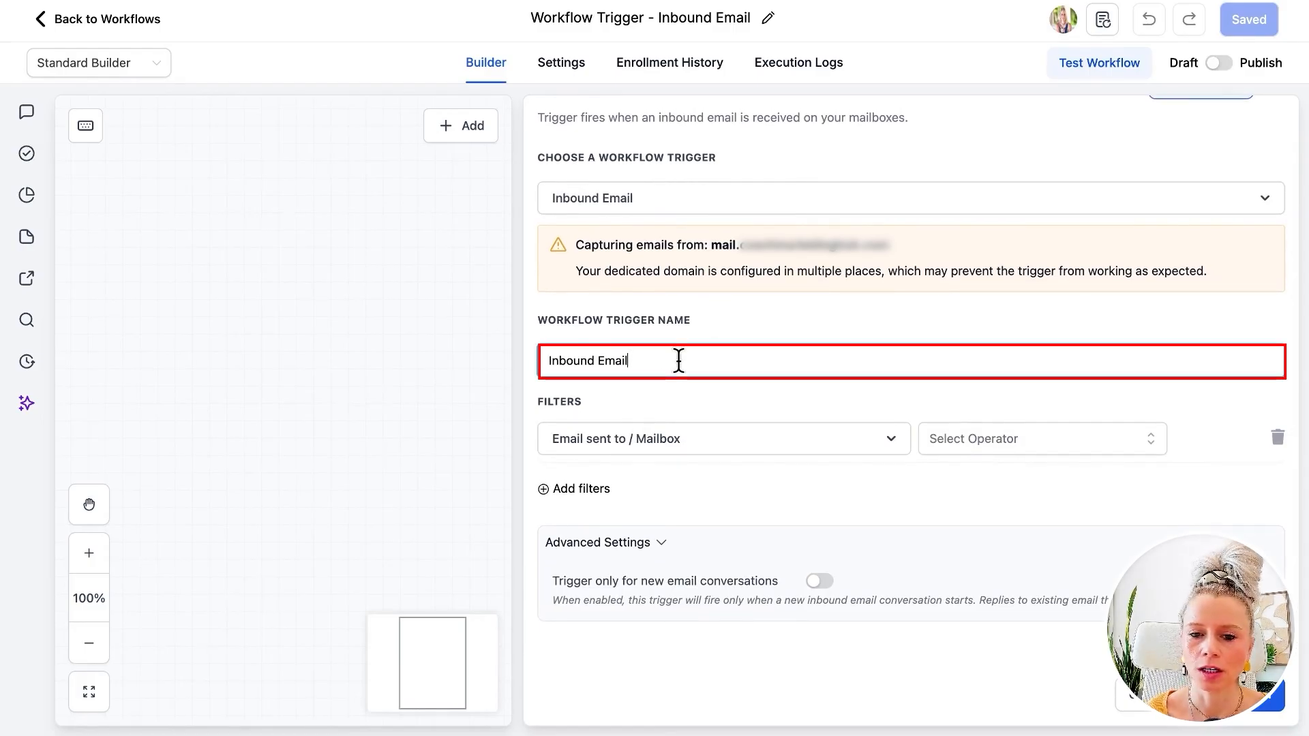
pyautogui.write(': sales')
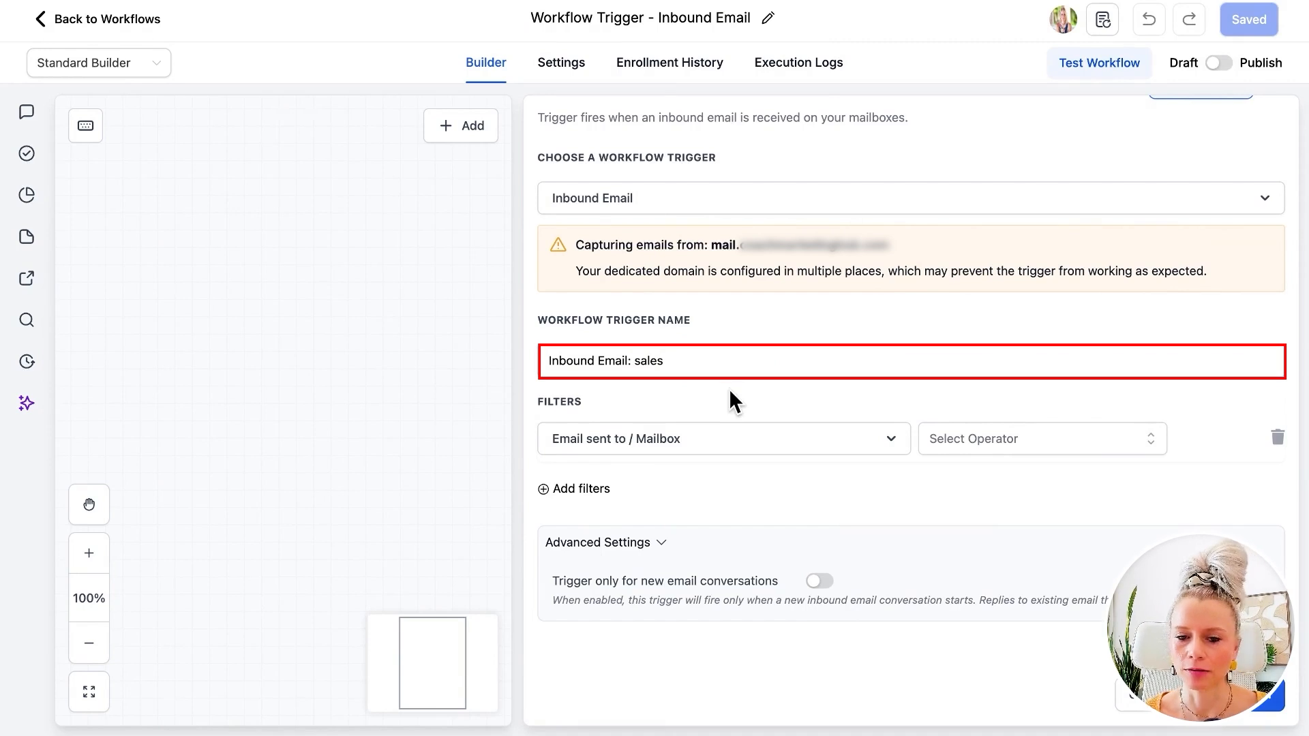
# Configure the first trigger filter as Email sent to / Mailbox, Equals, and enter the sales mailbox's e-mail address
pyautogui.click(662, 443)
pyautogui.scroll(-1, 703, 464)
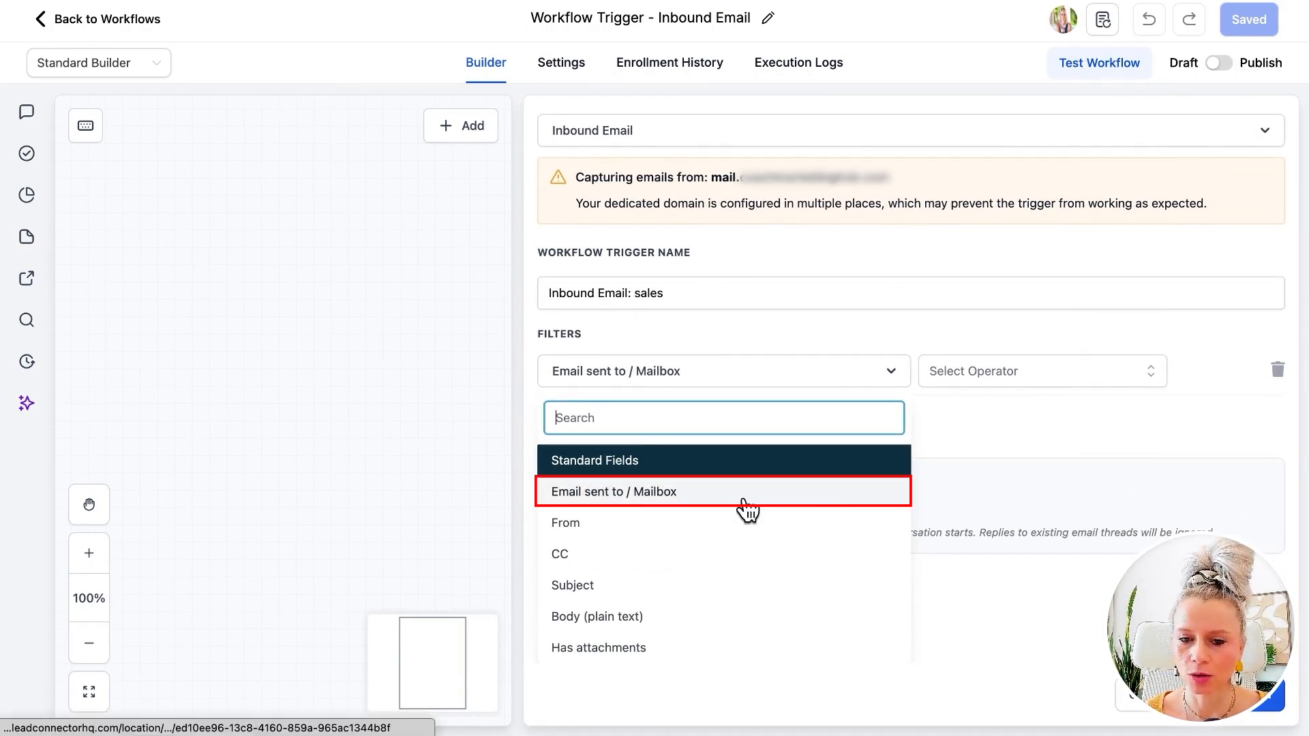
pyautogui.click(743, 502)
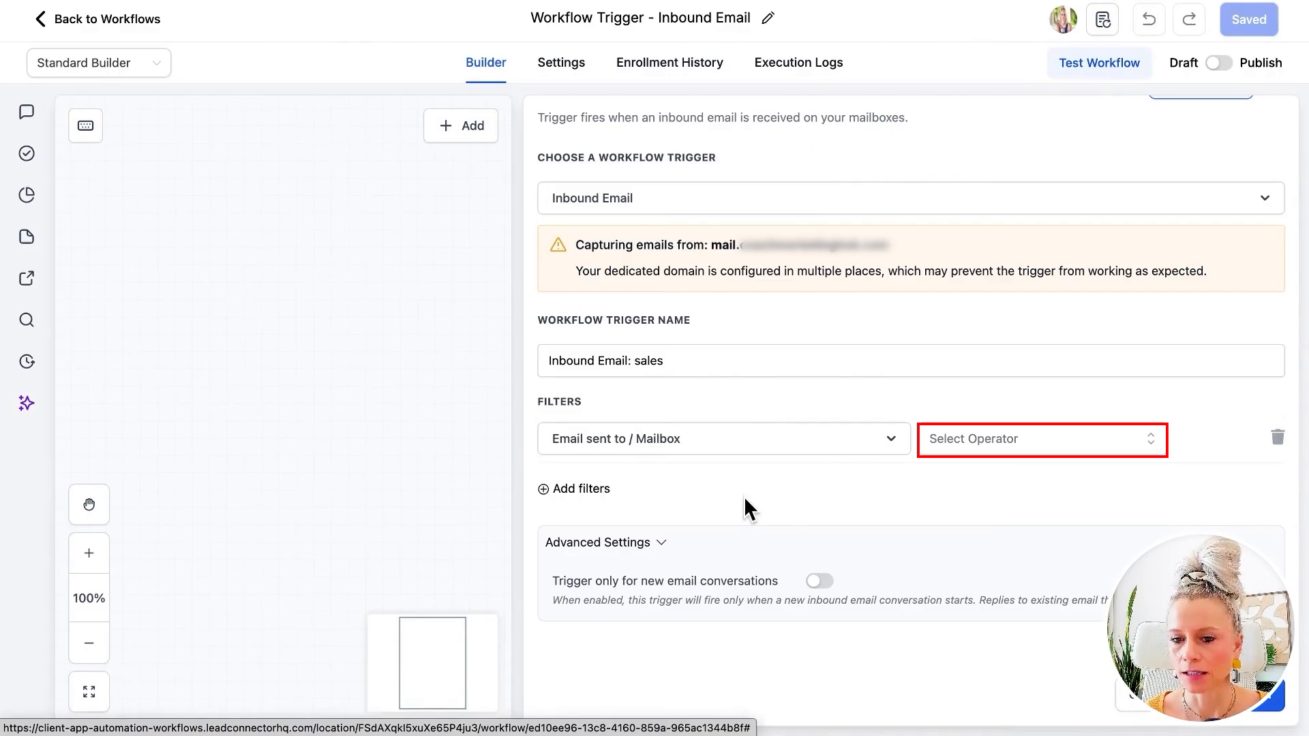
pyautogui.click(971, 430)
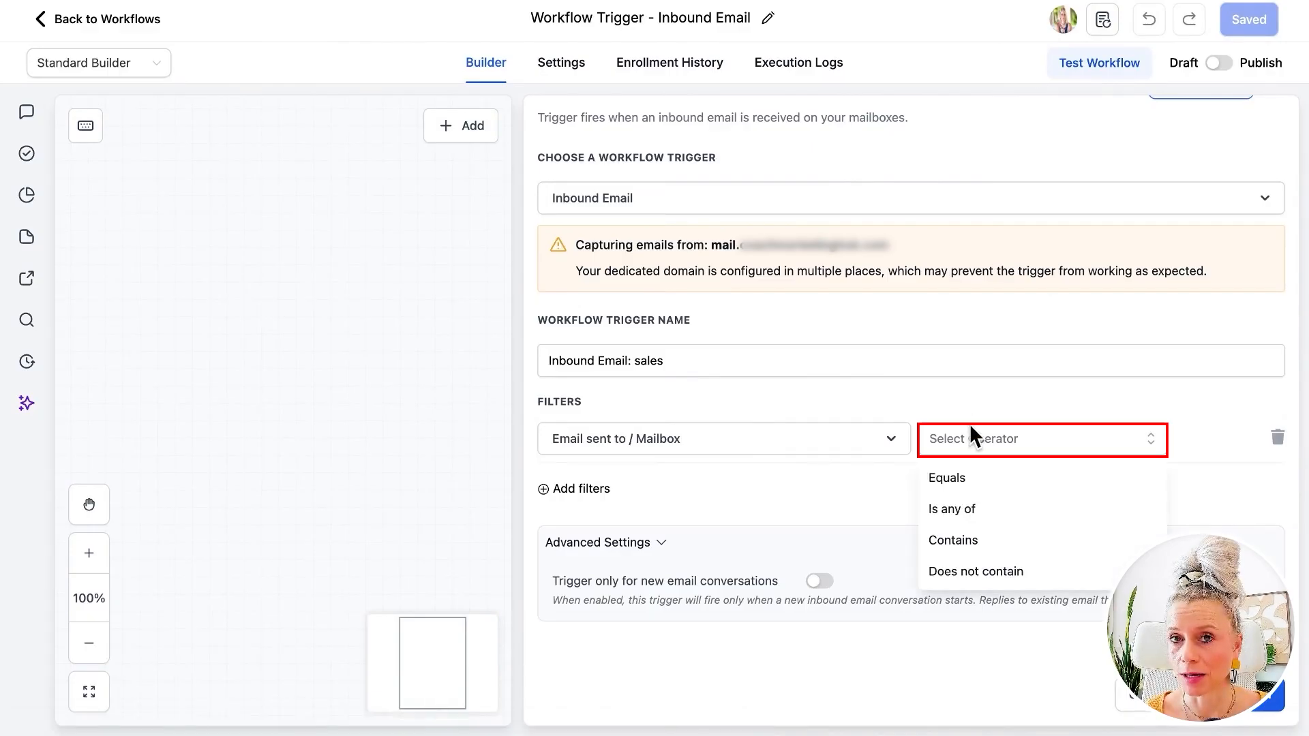
pyautogui.click(1013, 486)
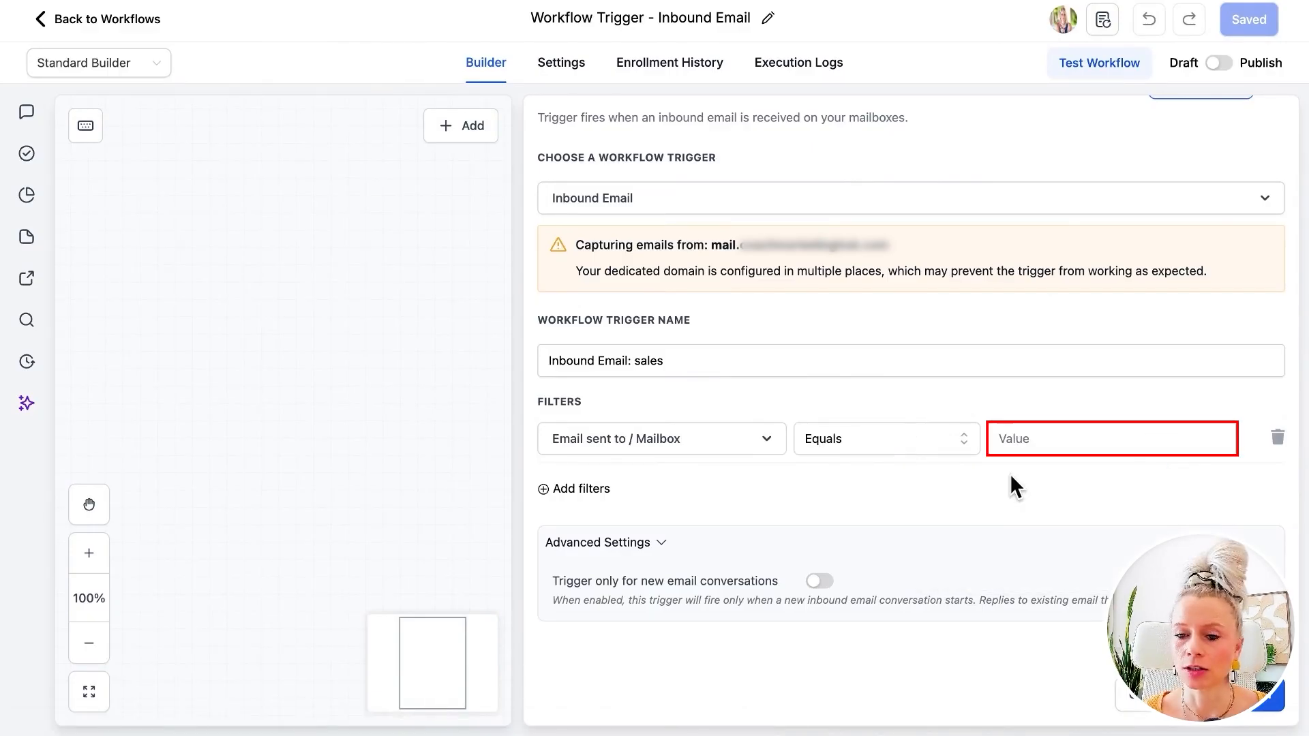
pyautogui.click(1070, 440)
pyautogui.write('sales@yourdomain.com')
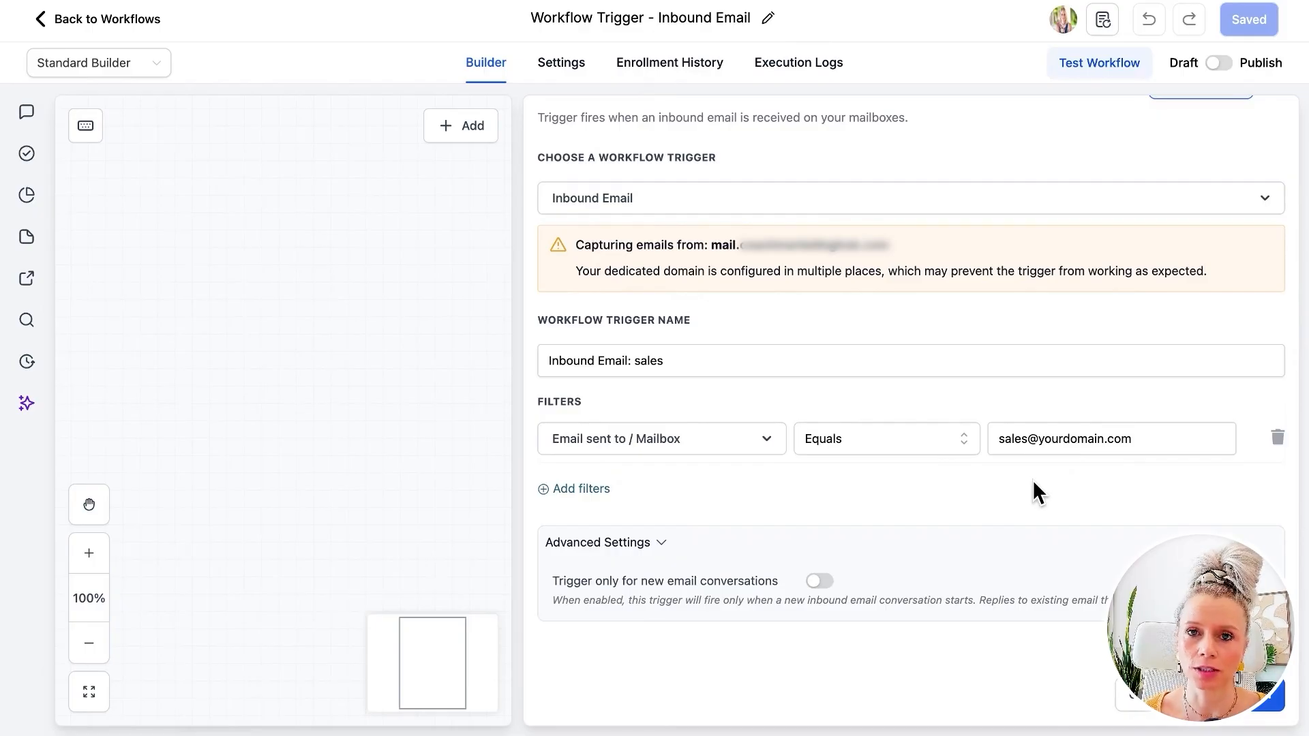
# Add a second trigger filter on the CC field with the Contains operator
pyautogui.click(609, 493)
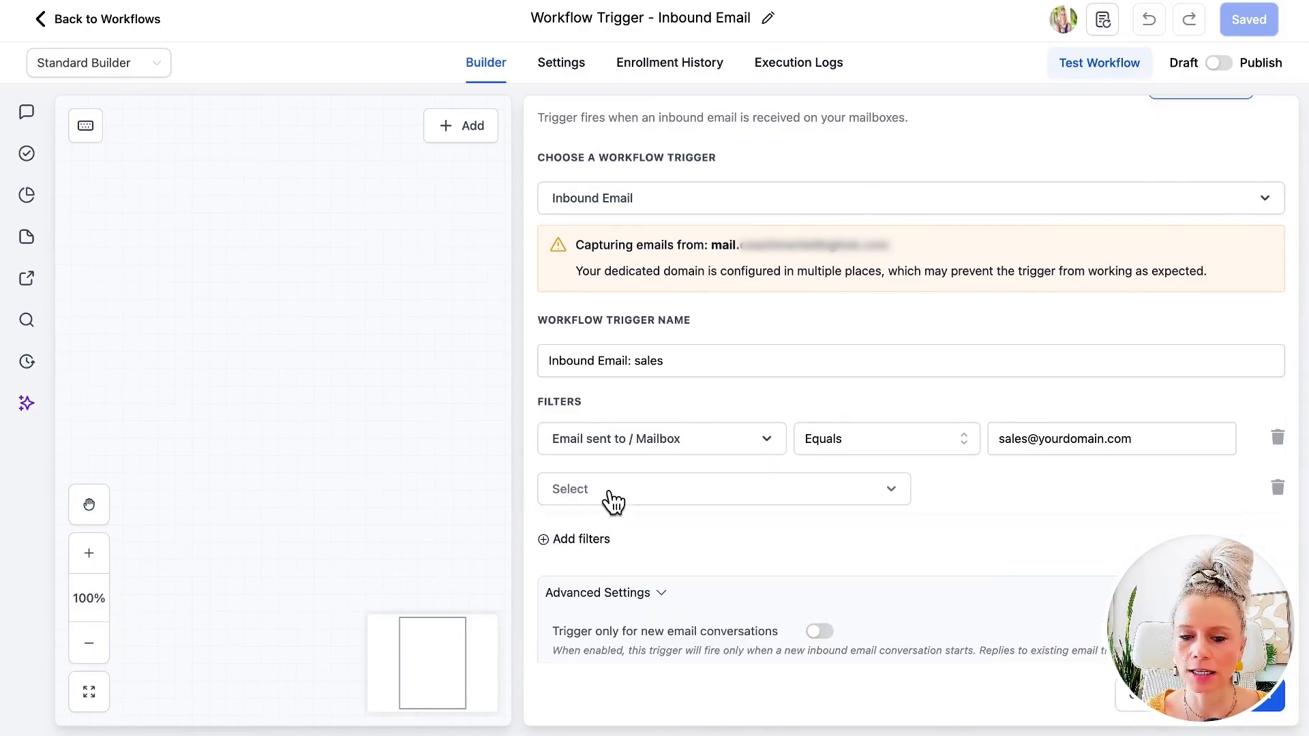
pyautogui.click(669, 500)
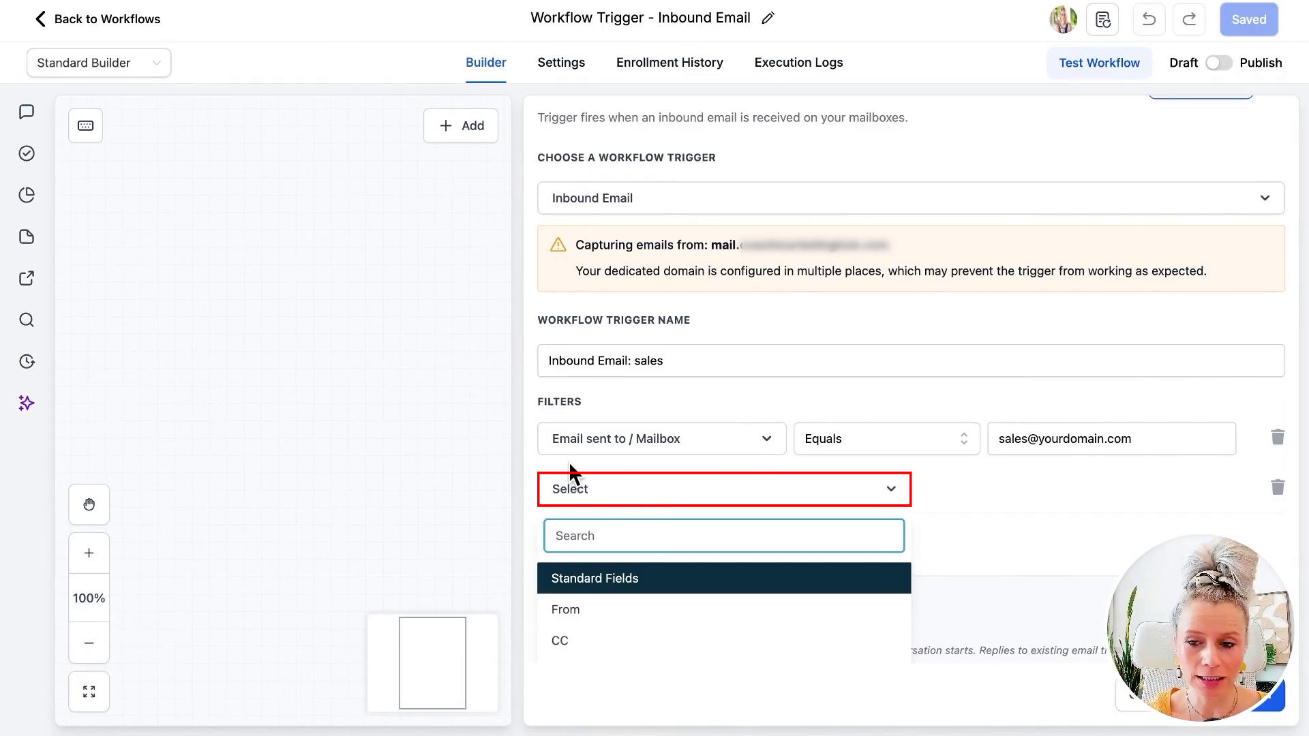
pyautogui.scroll(-2, 667, 500)
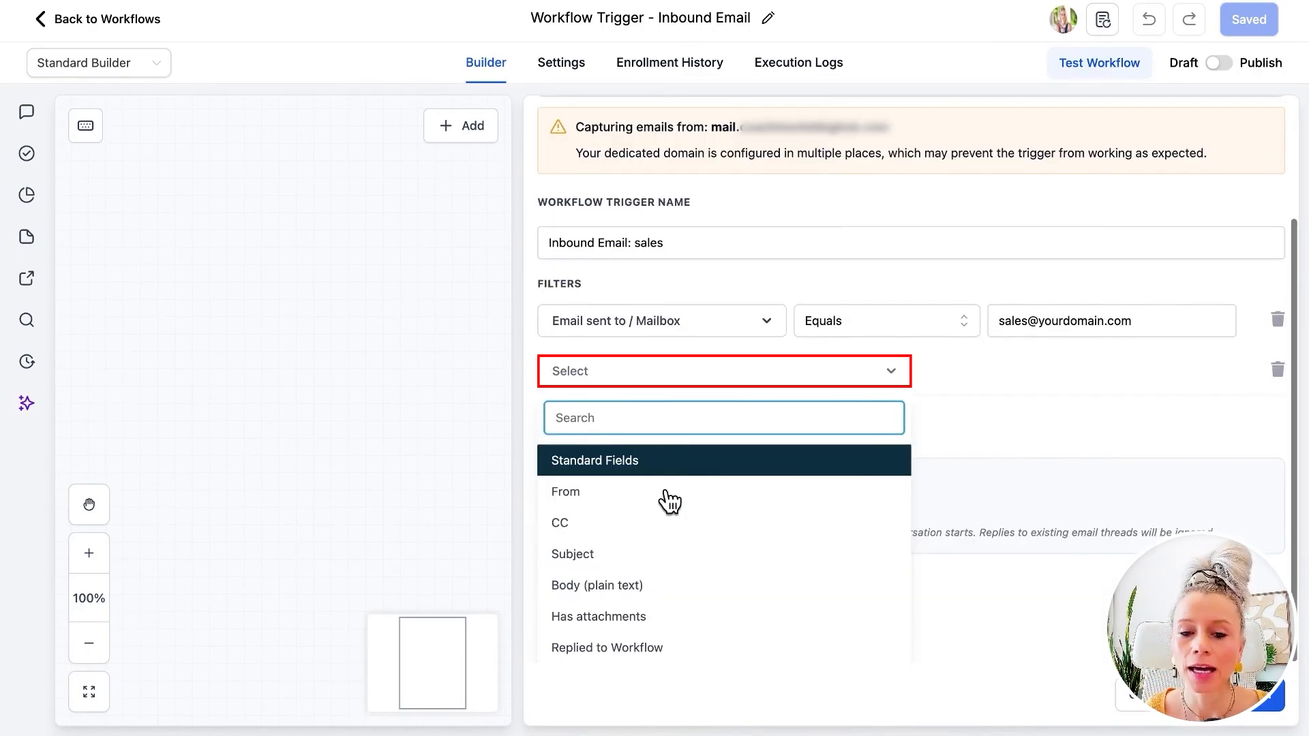
pyautogui.click(609, 522)
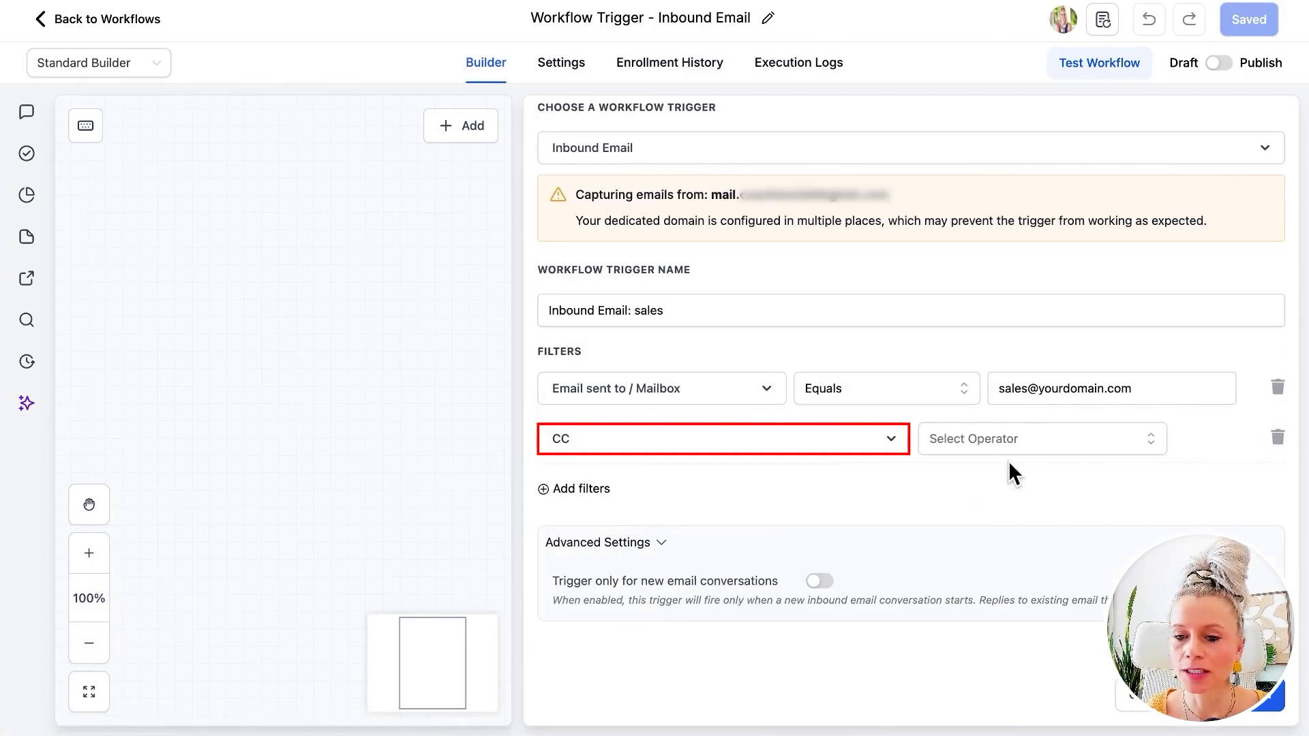
pyautogui.click(995, 437)
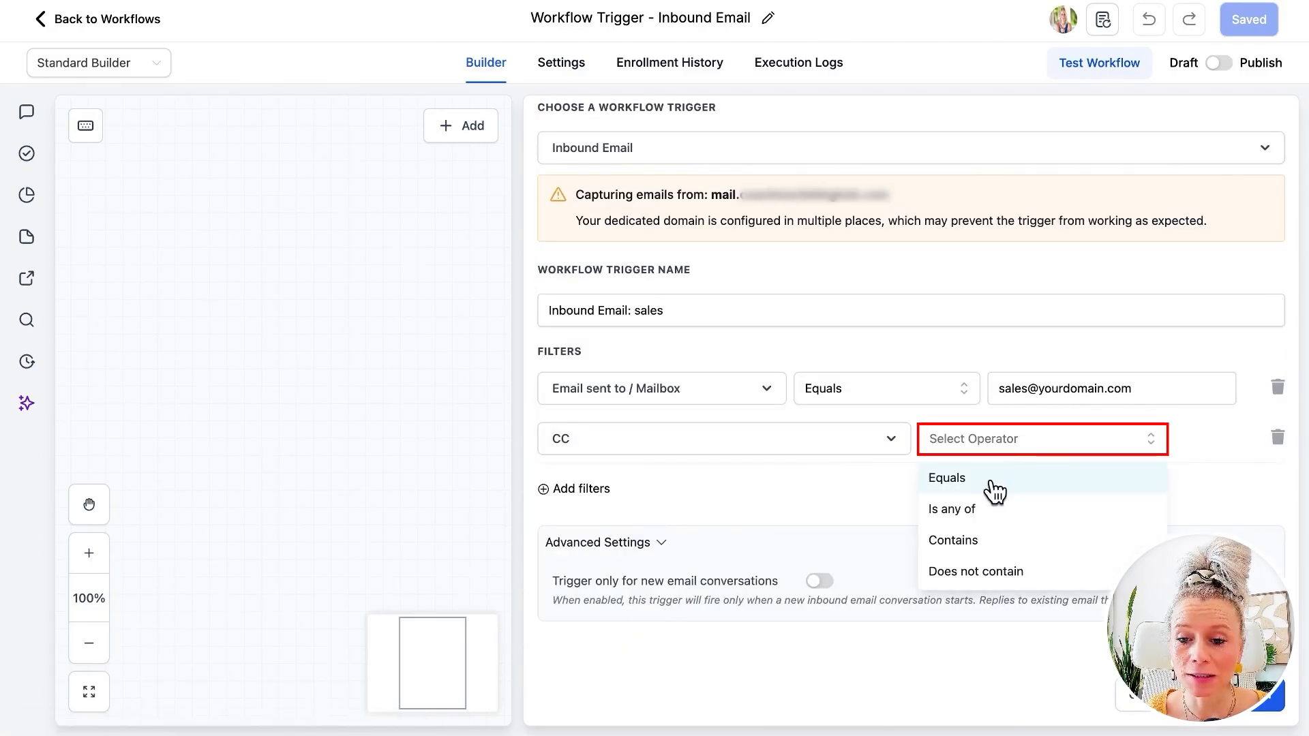
pyautogui.click(1030, 547)
pyautogui.click(1037, 442)
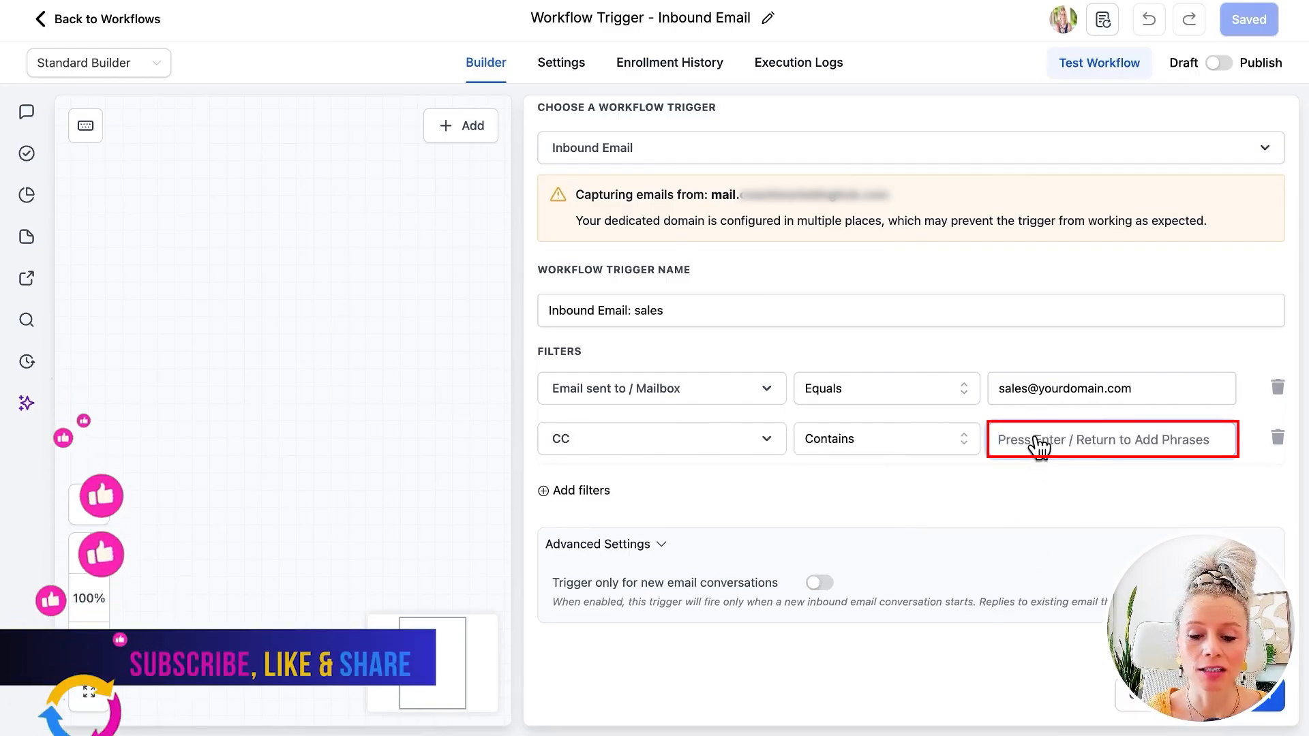
pyautogui.write('tina')
pyautogui.press('Return')
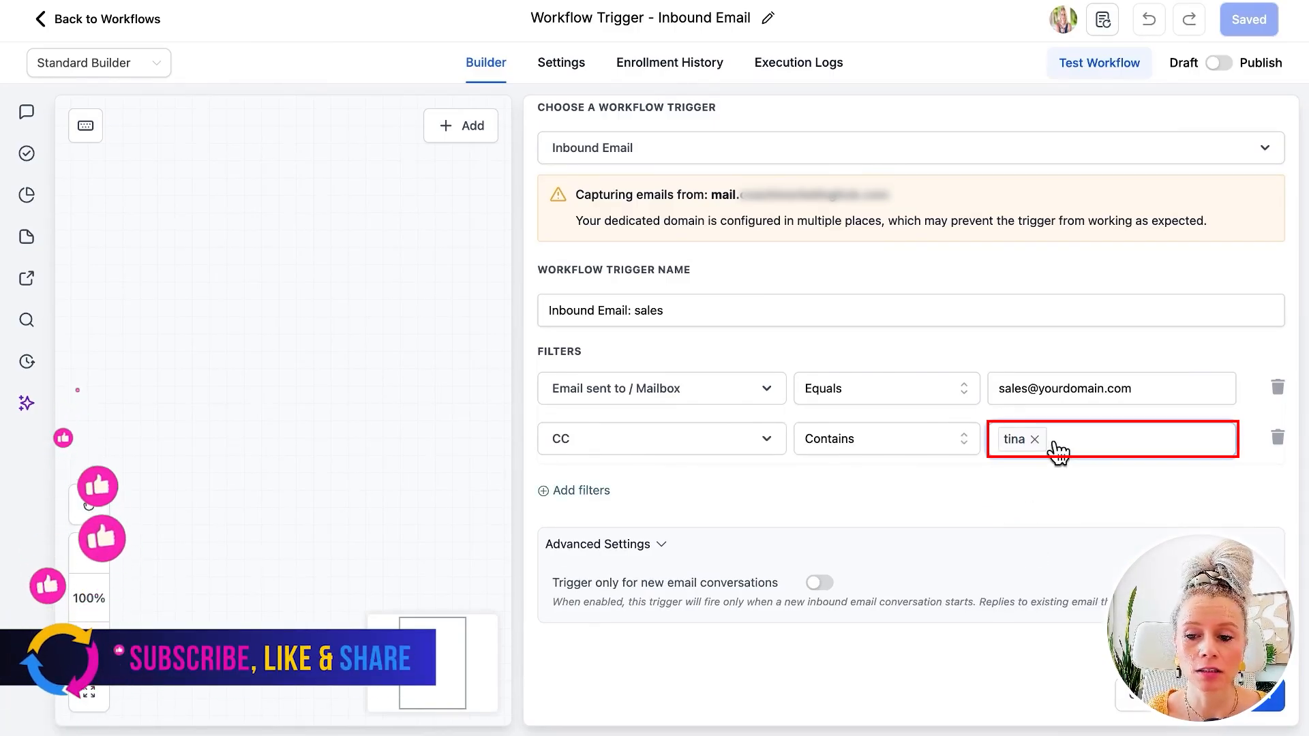
pyautogui.click(1035, 440)
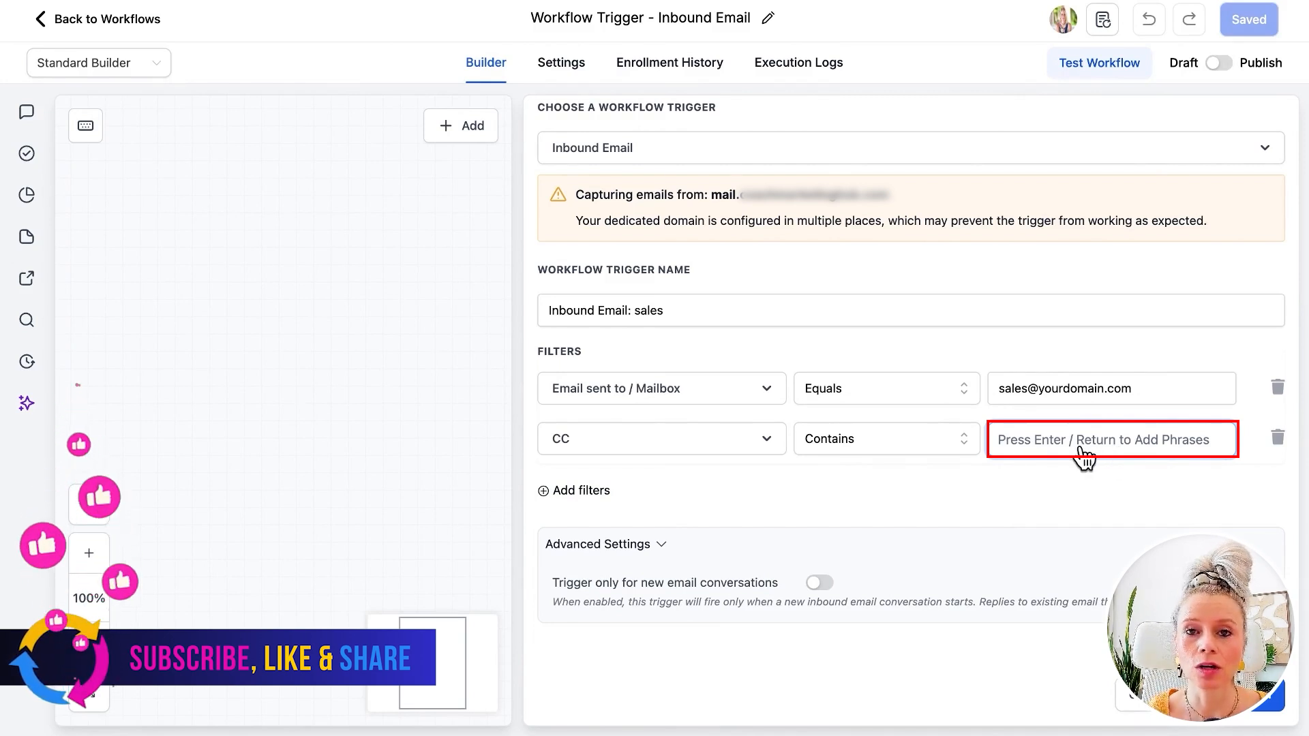
# Enter the CC recipient's first name, capitalised, as the phrase of the CC filter
pyautogui.write('Tina')
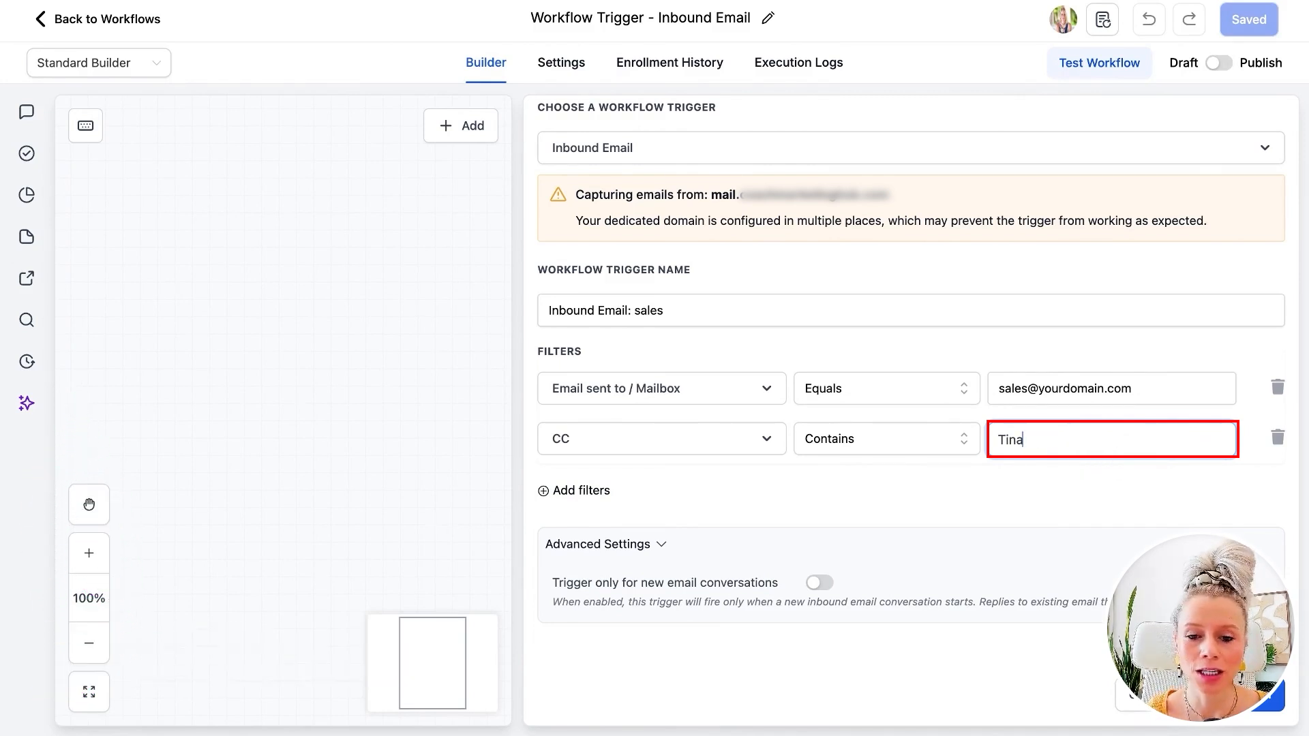
pyautogui.press('Return')
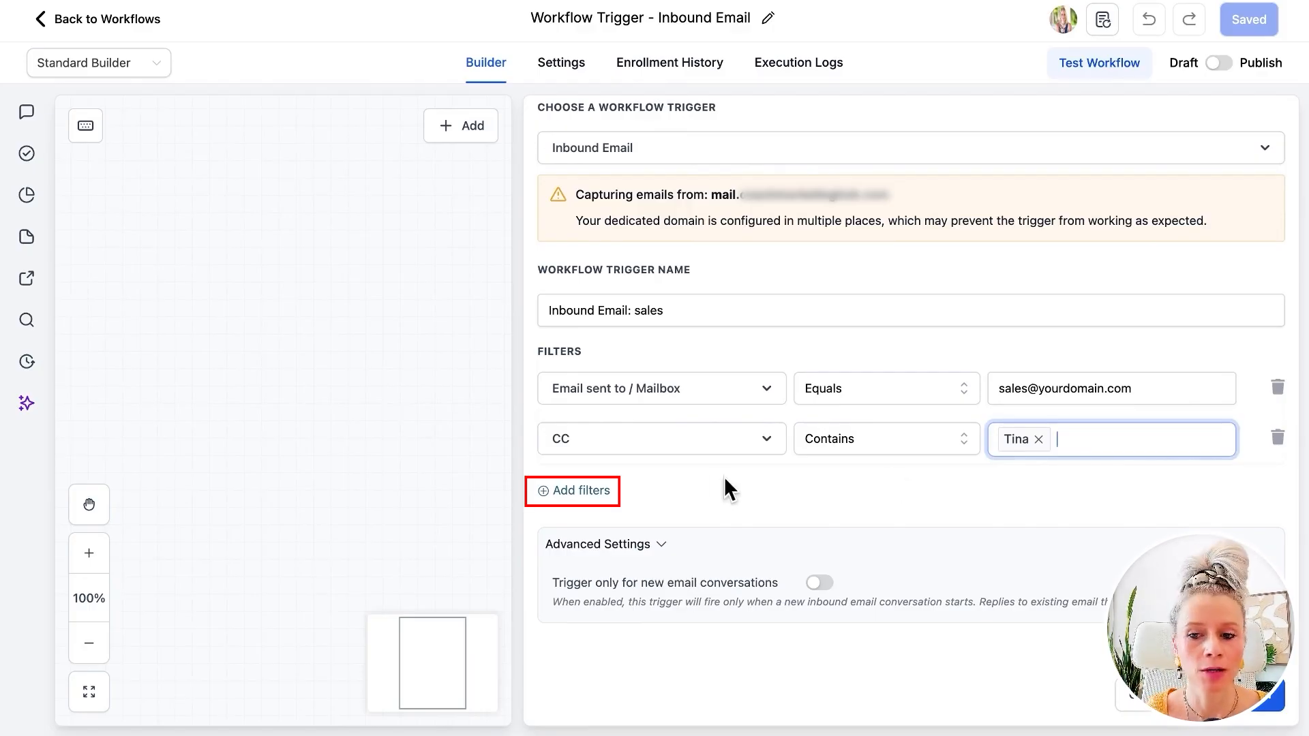
pyautogui.click(595, 492)
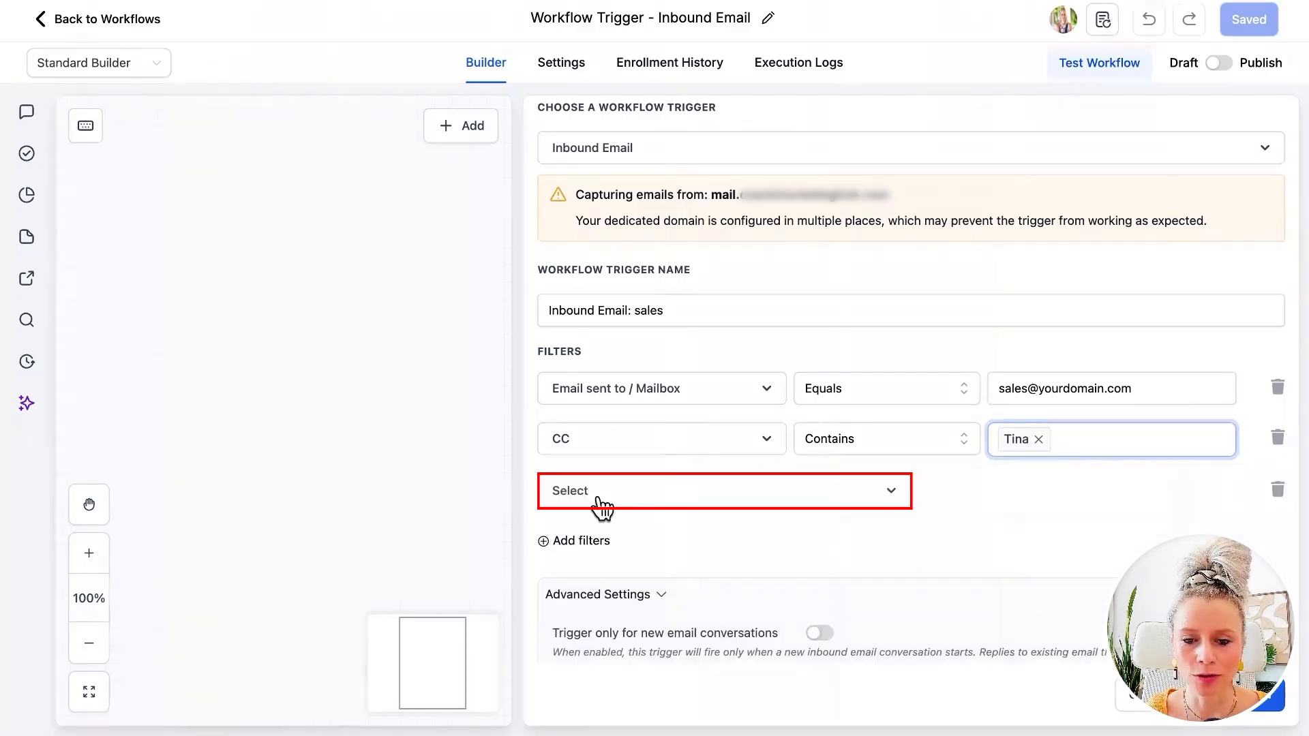
pyautogui.click(734, 498)
pyautogui.scroll(-2, 768, 510)
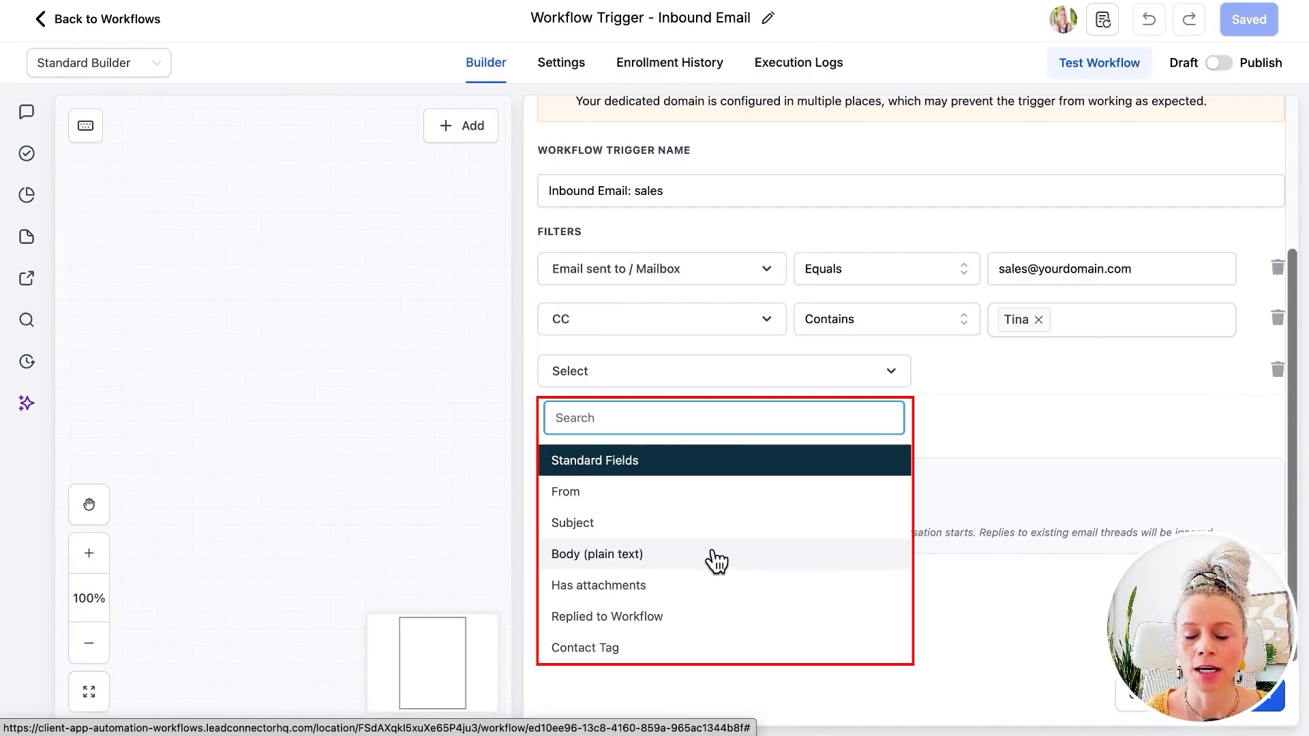
pyautogui.scroll(-1, 716, 561)
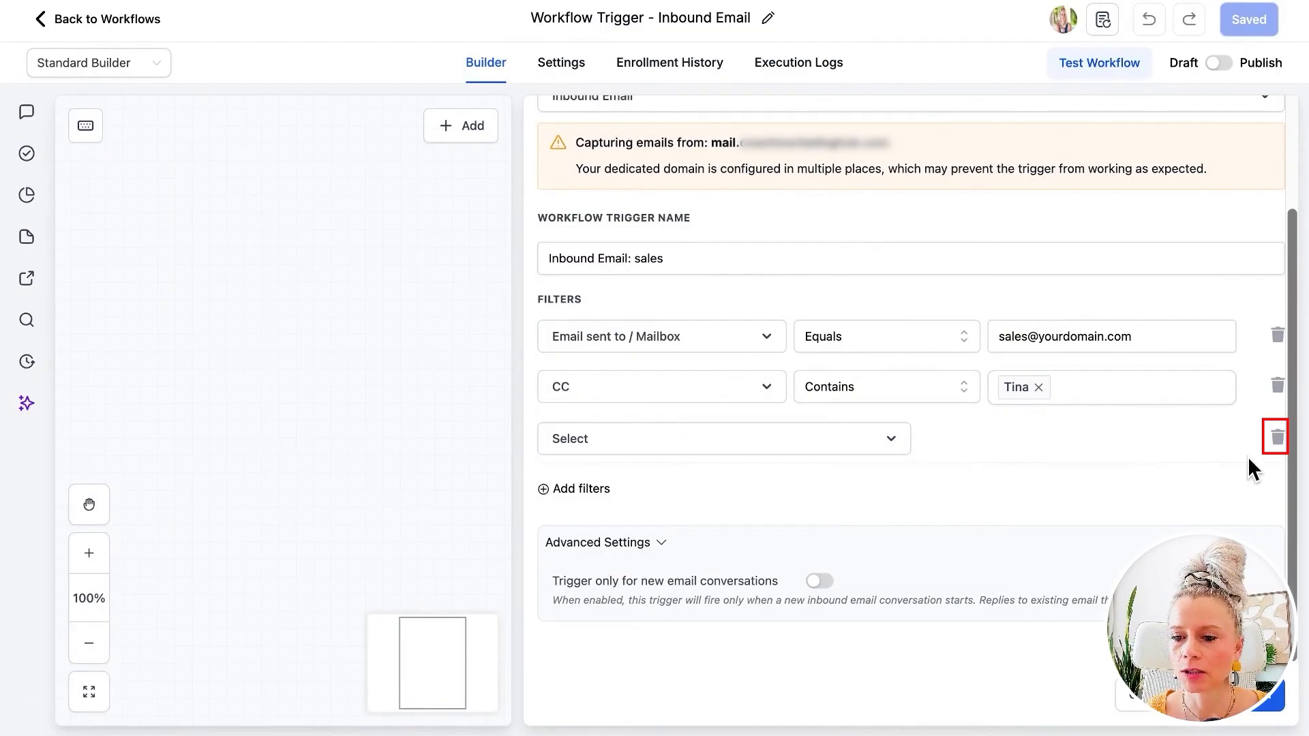
pyautogui.click(1275, 439)
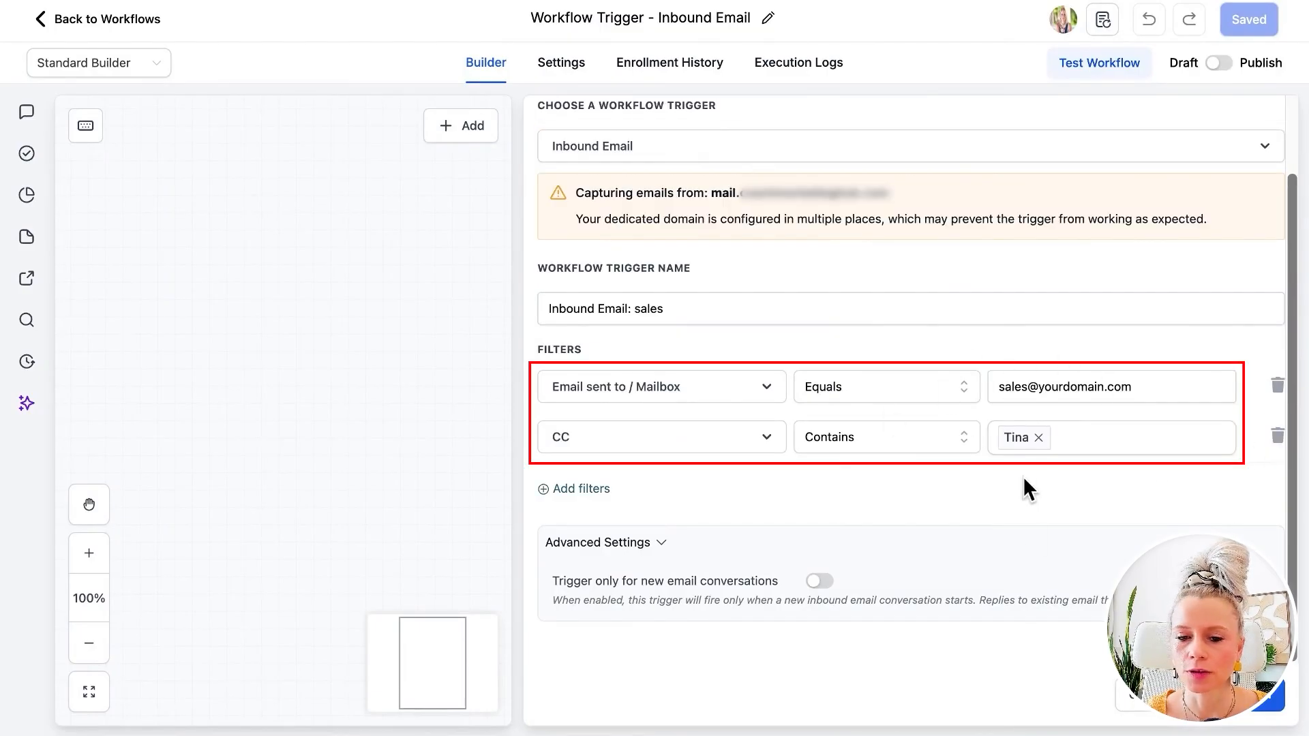
# Enable triggering only for new email conversations and save the Inbound Email trigger
pyautogui.click(827, 581)
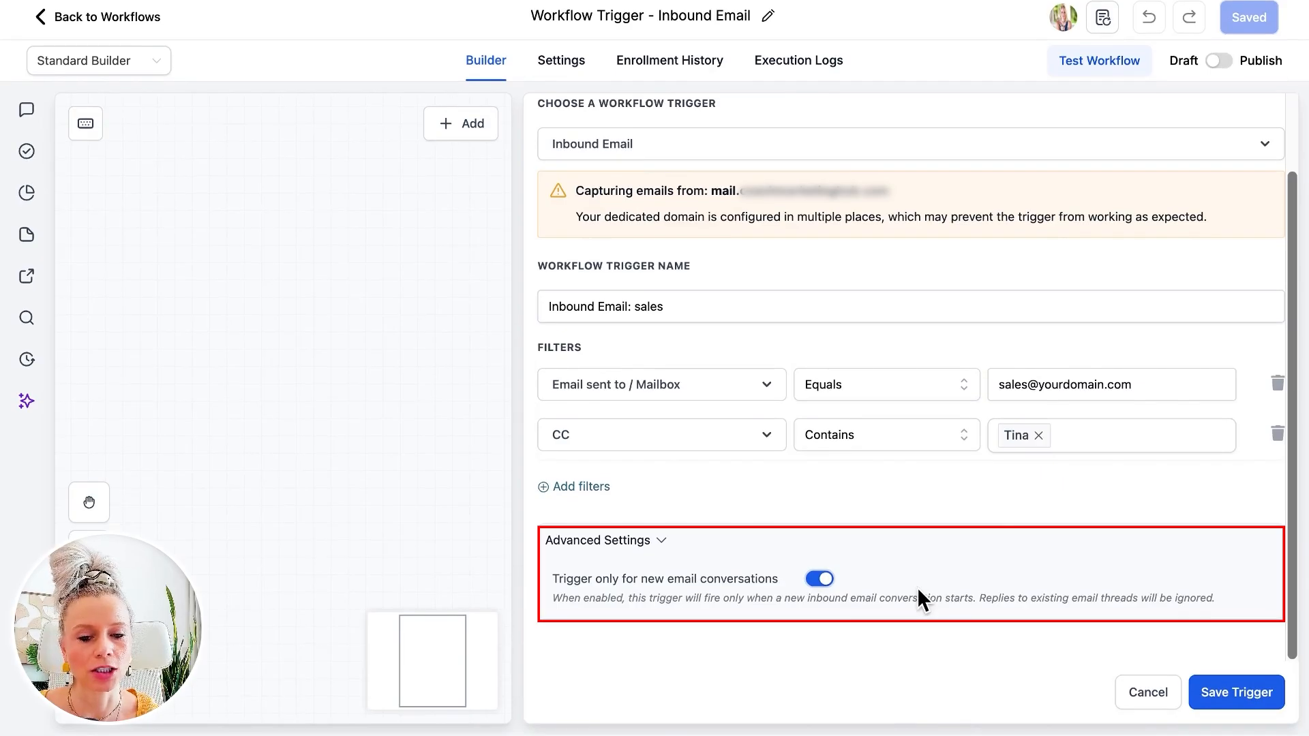
pyautogui.click(1225, 698)
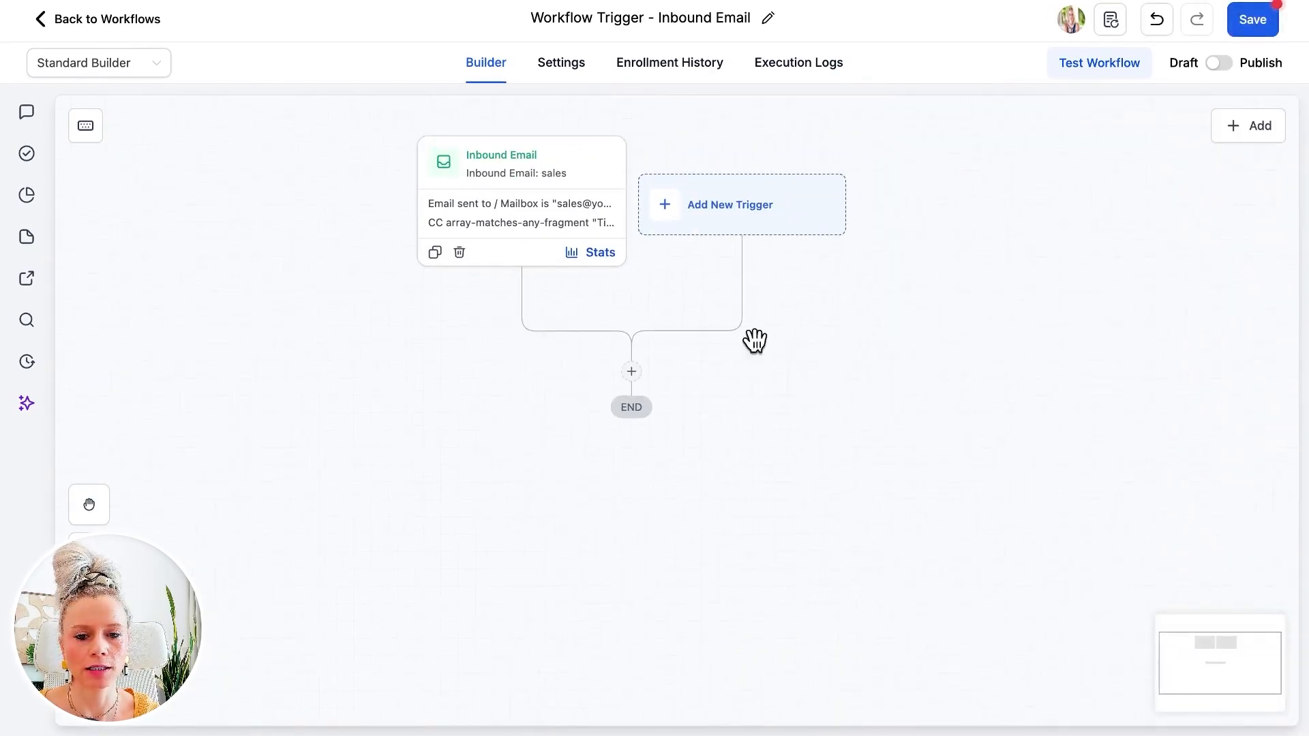
# Add a Create/Update Opportunity action below the Inbound Email trigger
pyautogui.click(632, 372)
pyautogui.write('opp')
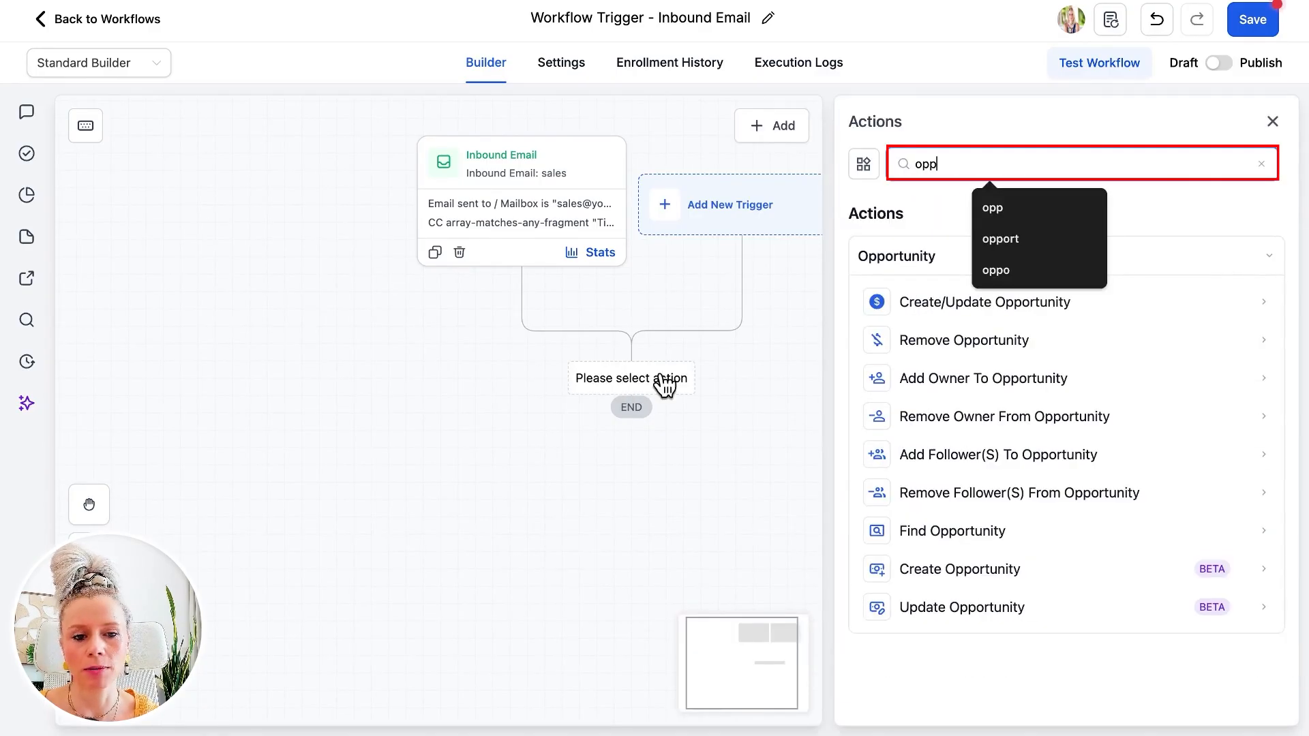
pyautogui.click(932, 307)
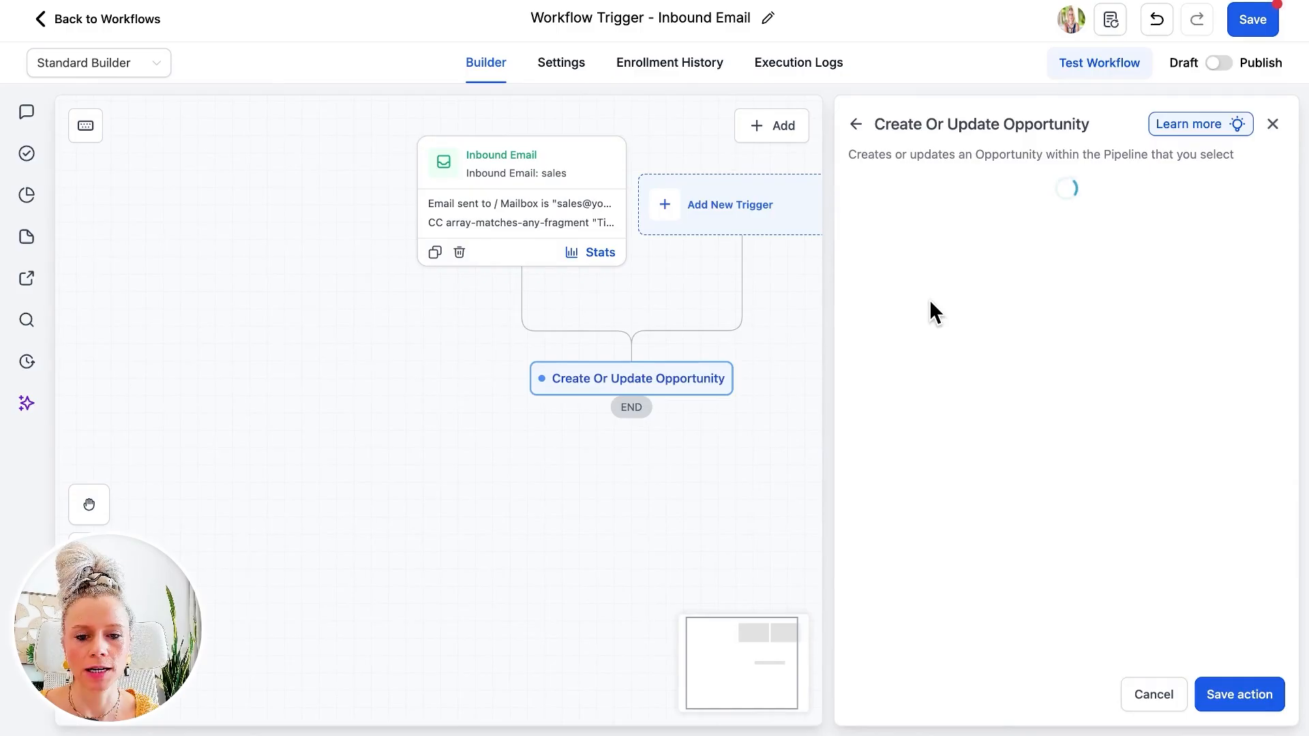
# Set the opportunity's pipeline to Marketing Pipeline and its stage to New Lead
pyautogui.click(903, 415)
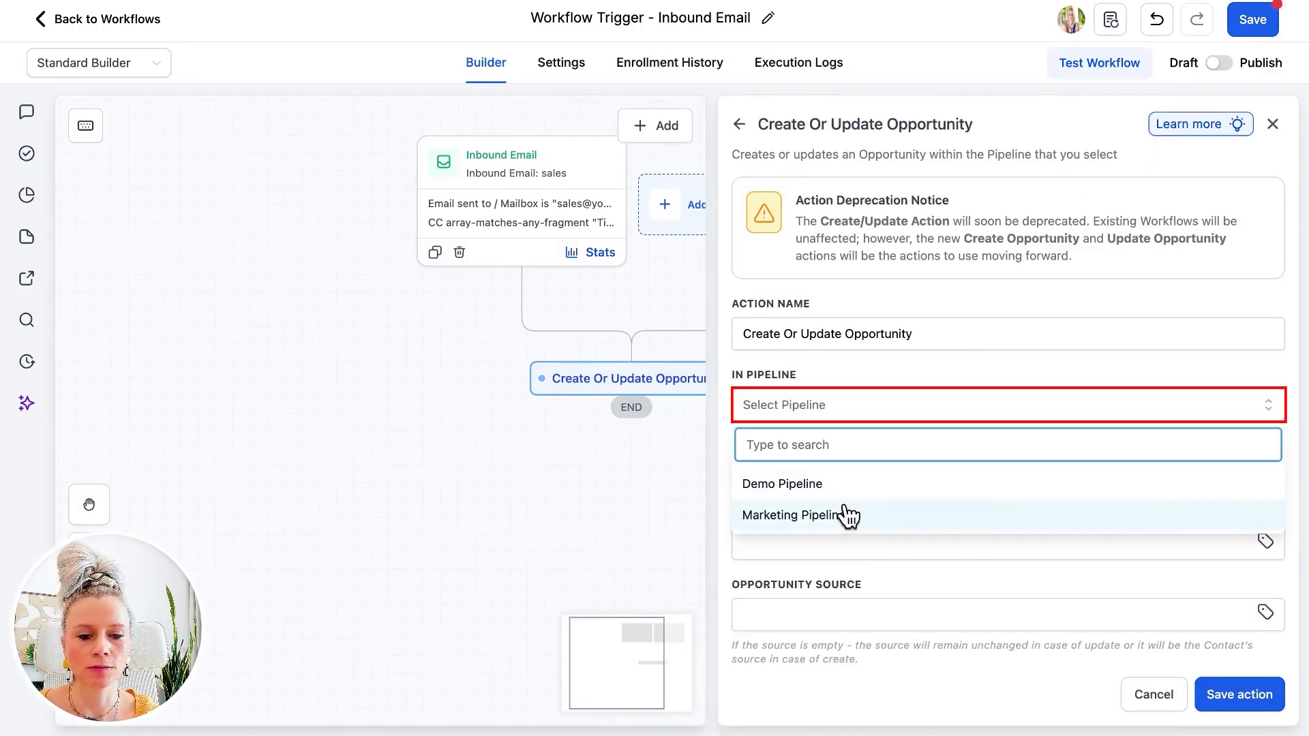
pyautogui.click(846, 515)
pyautogui.click(853, 475)
pyautogui.click(845, 559)
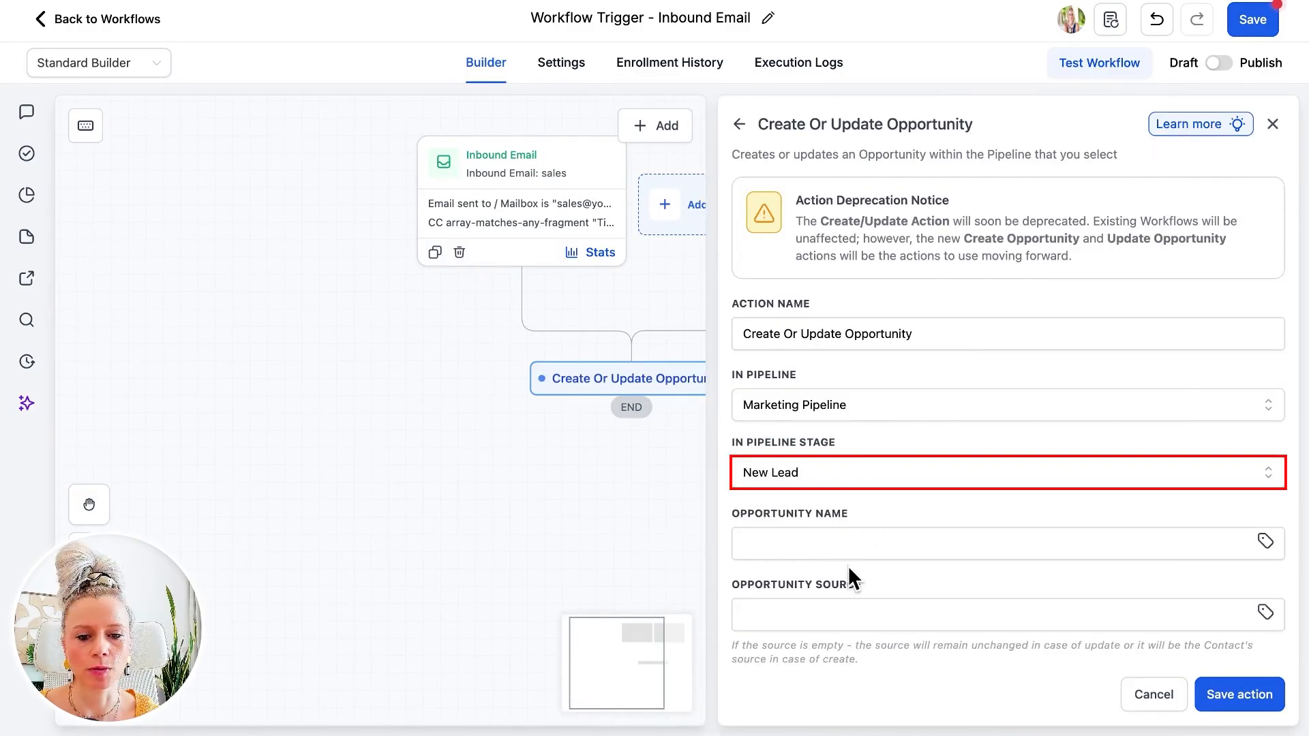
# Set the opportunity name to {{contact.name}} and the opportunity value to 2000
pyautogui.click(848, 543)
pyautogui.write('{{contact.name}}')
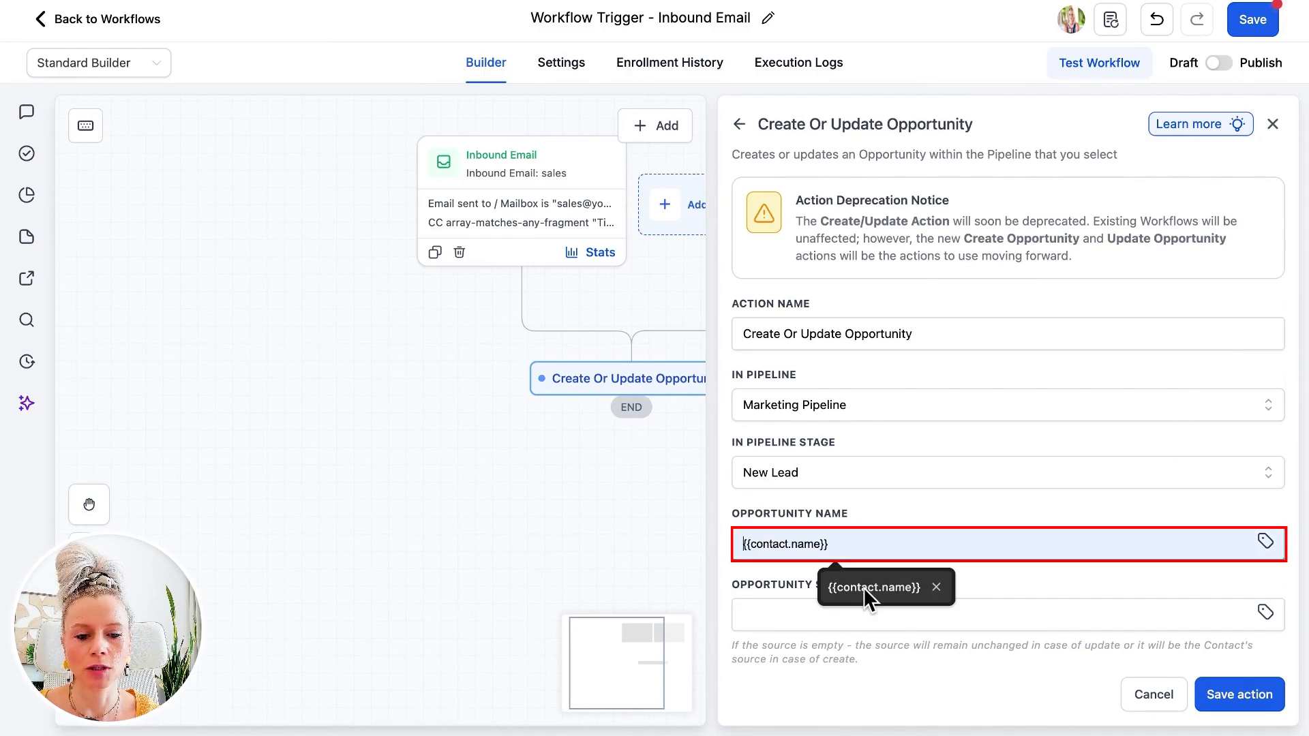
pyautogui.scroll(-3, 908, 575)
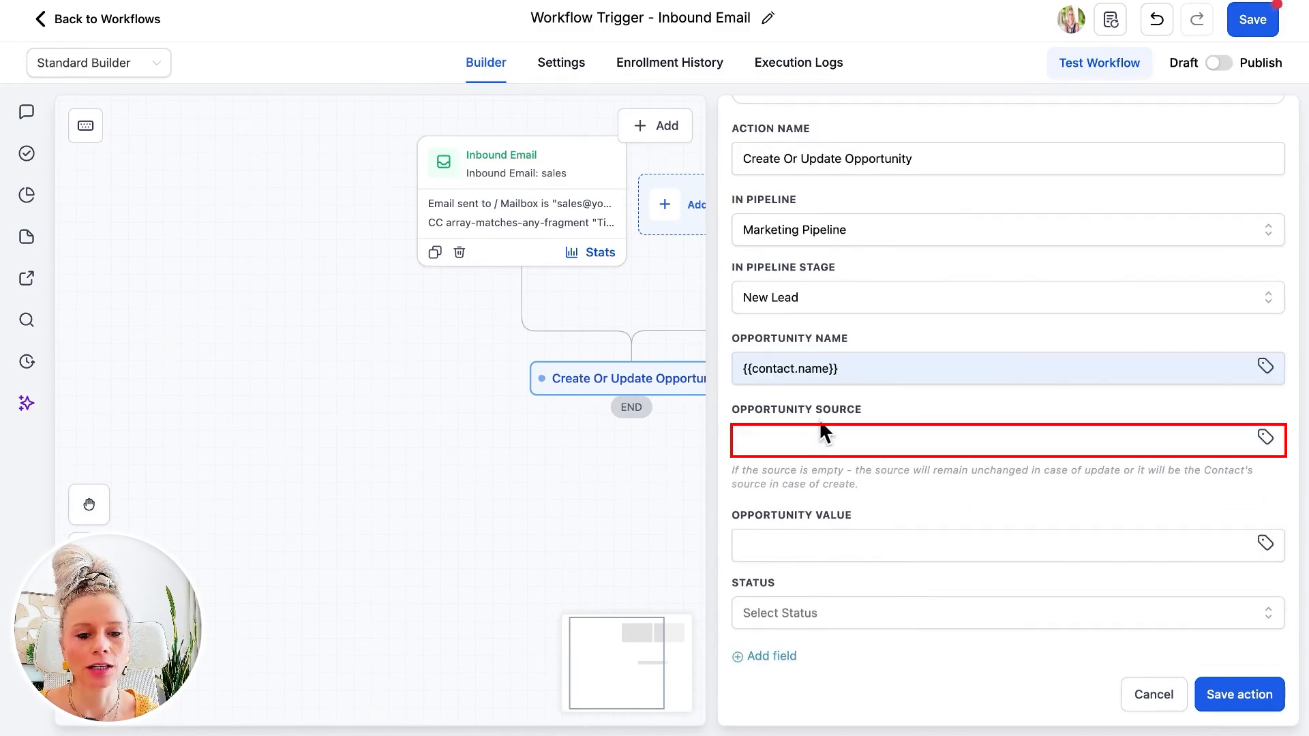
pyautogui.scroll(-2, 846, 504)
pyautogui.click(839, 462)
pyautogui.write('2')
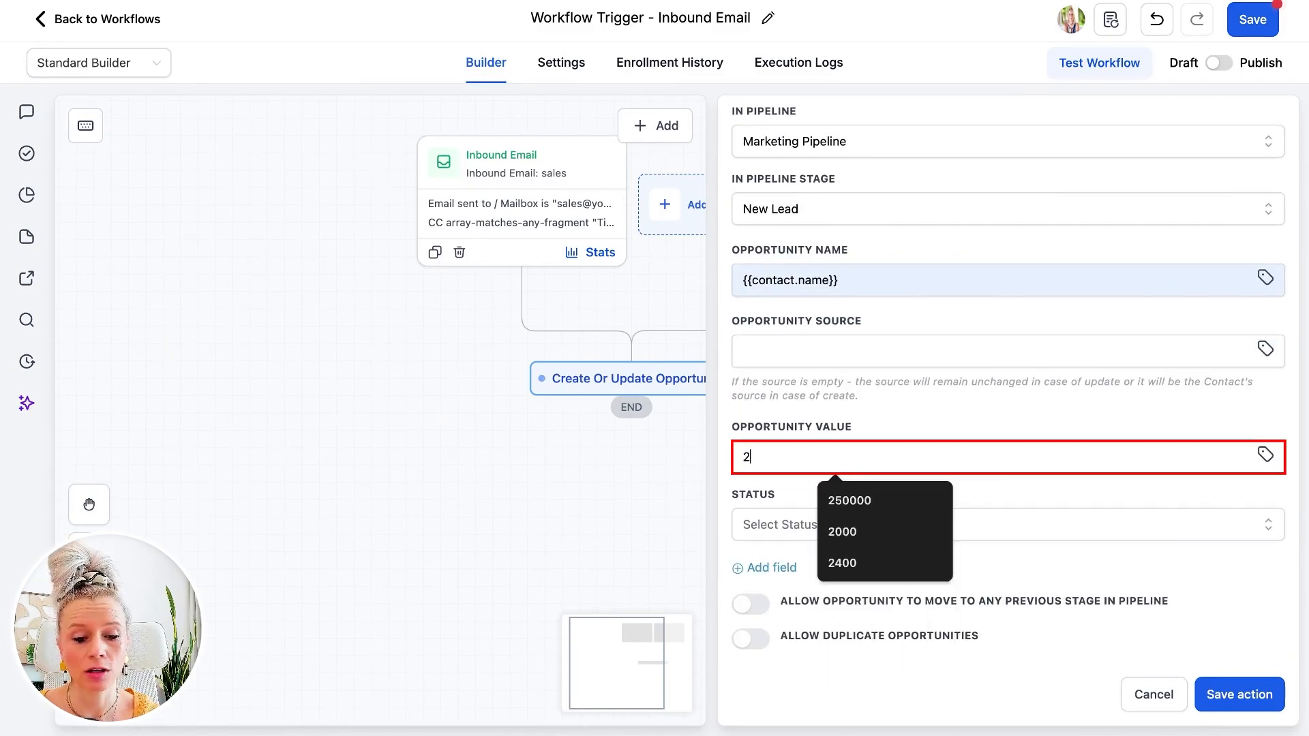
pyautogui.write('000')
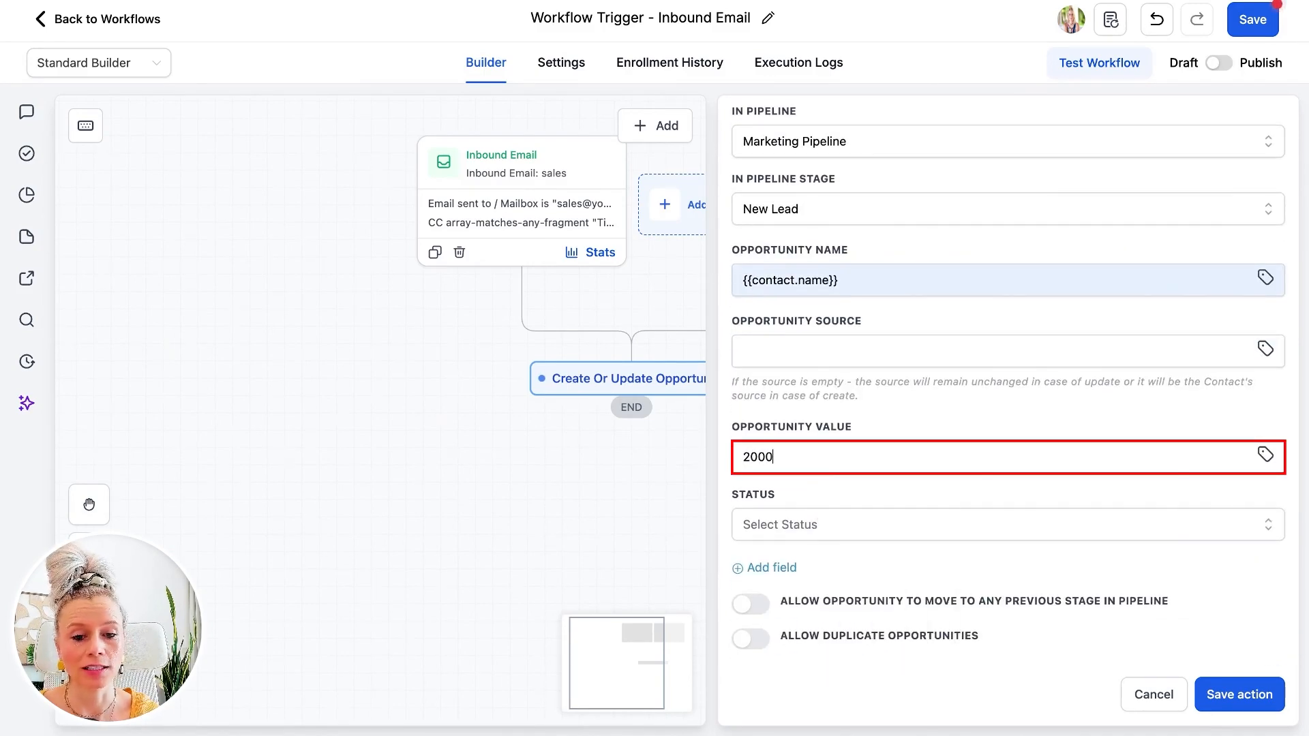
# Set the opportunity status to open and save the action
pyautogui.click(849, 522)
pyautogui.click(817, 564)
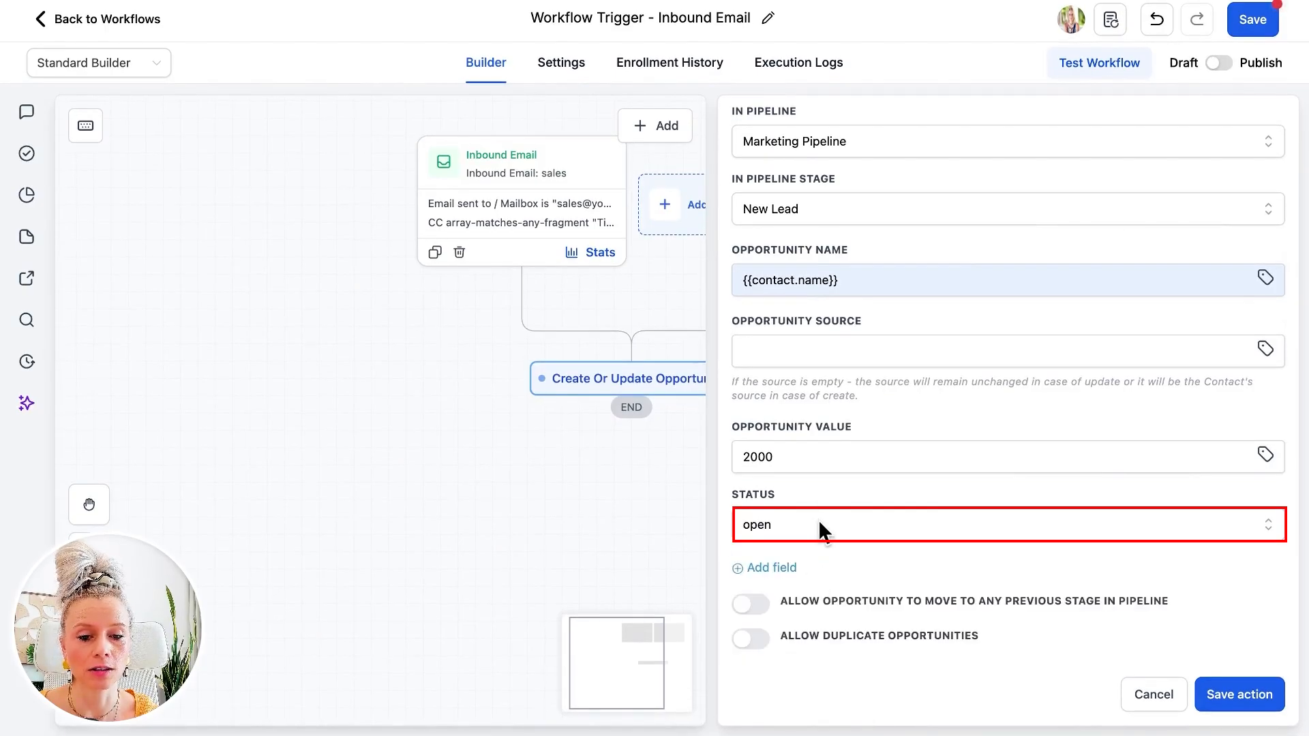
pyautogui.click(819, 522)
pyautogui.click(818, 563)
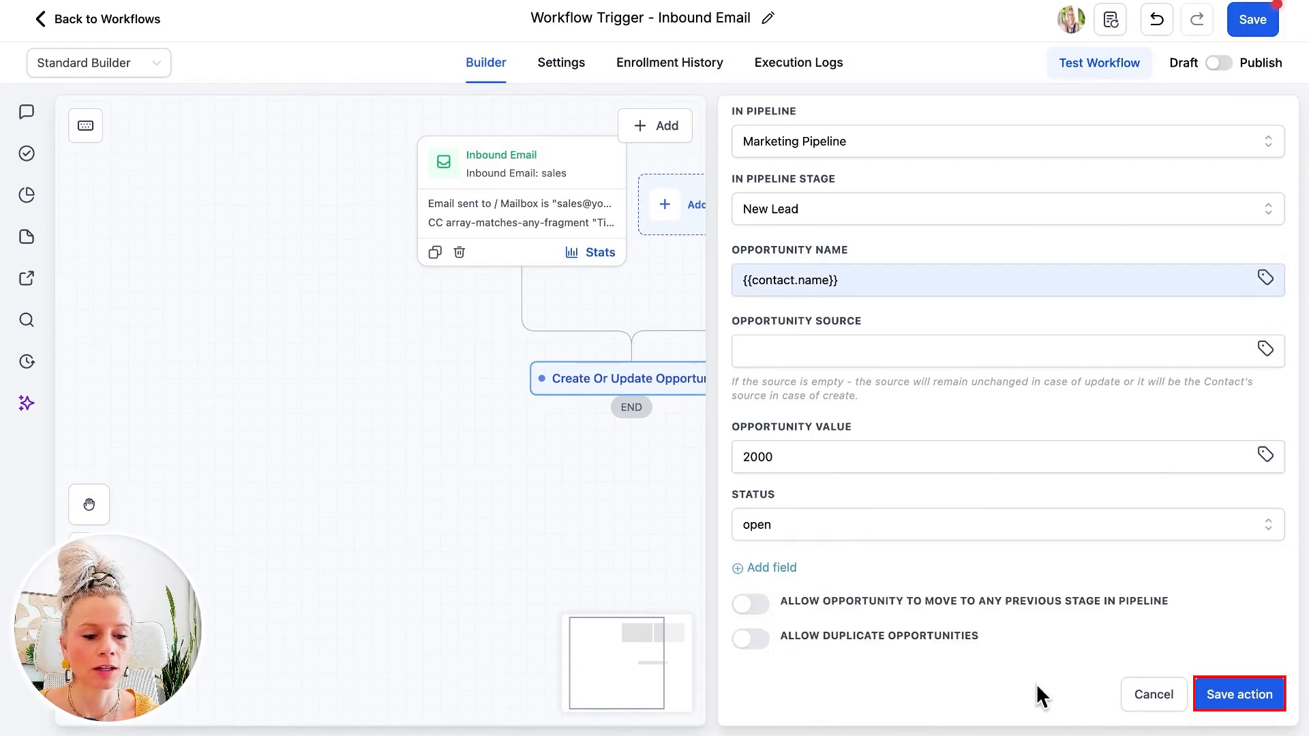
pyautogui.click(1244, 696)
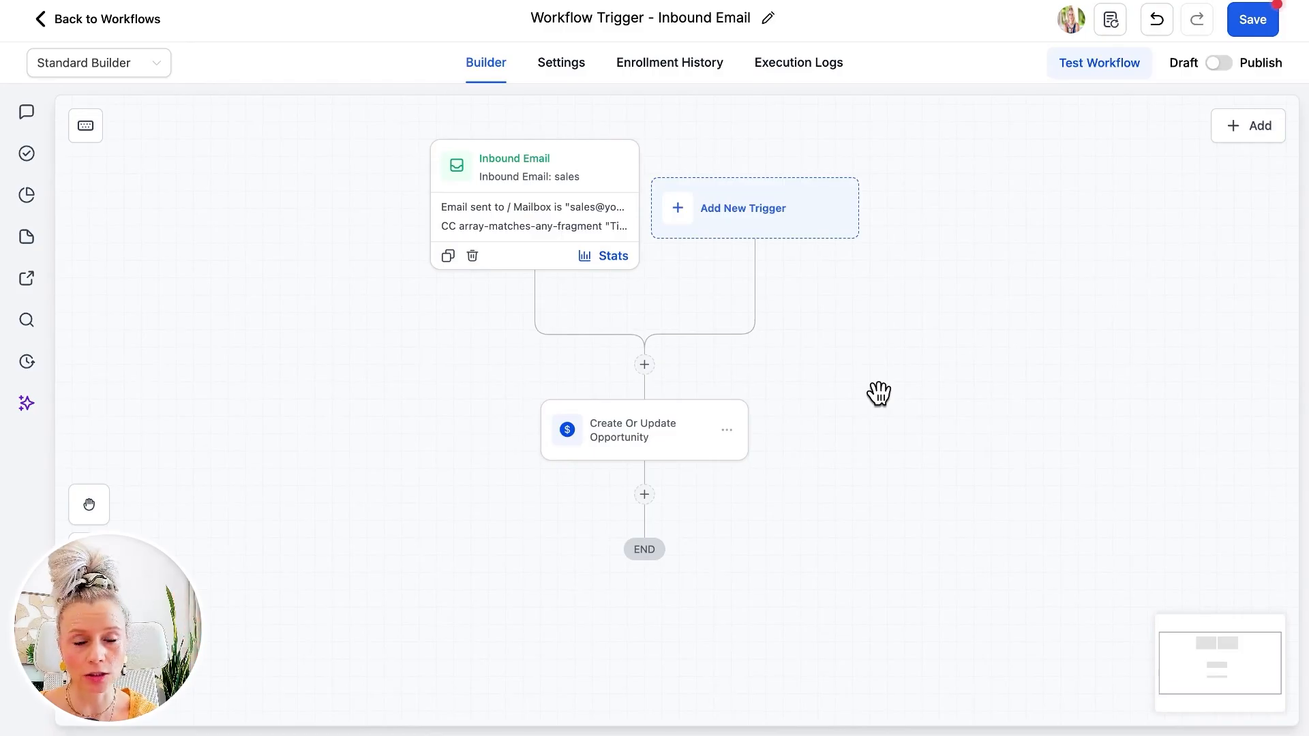
pyautogui.click(644, 494)
pyautogui.write('task')
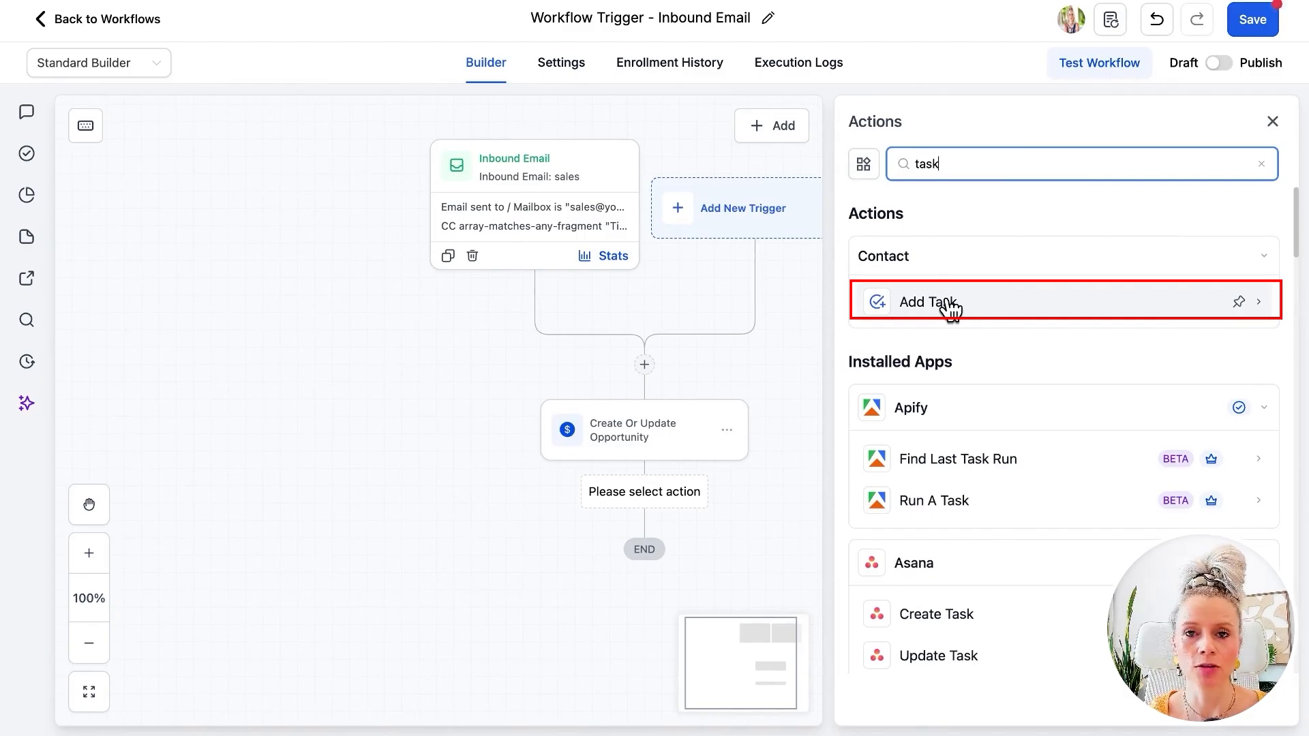
pyautogui.click(1272, 121)
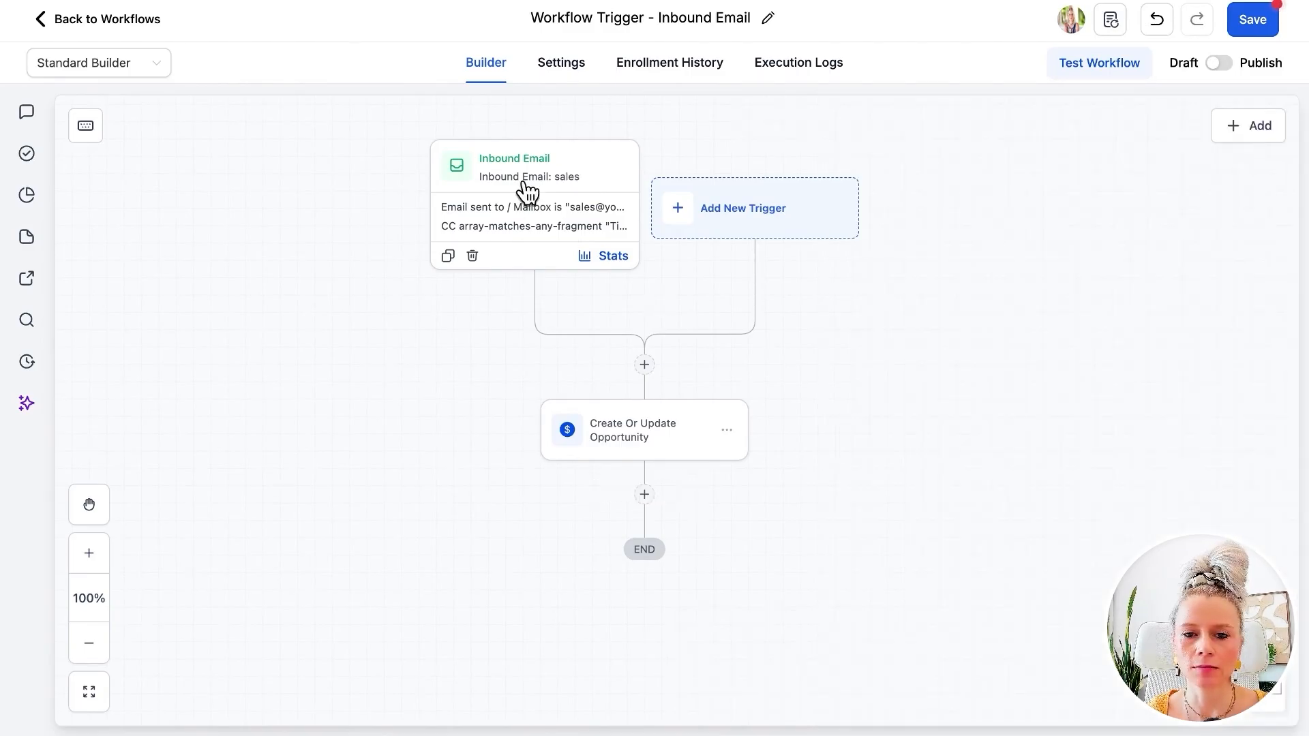
# Add a second Inbound Email trigger next to the sales trigger
pyautogui.click(743, 223)
pyautogui.write('inboun')
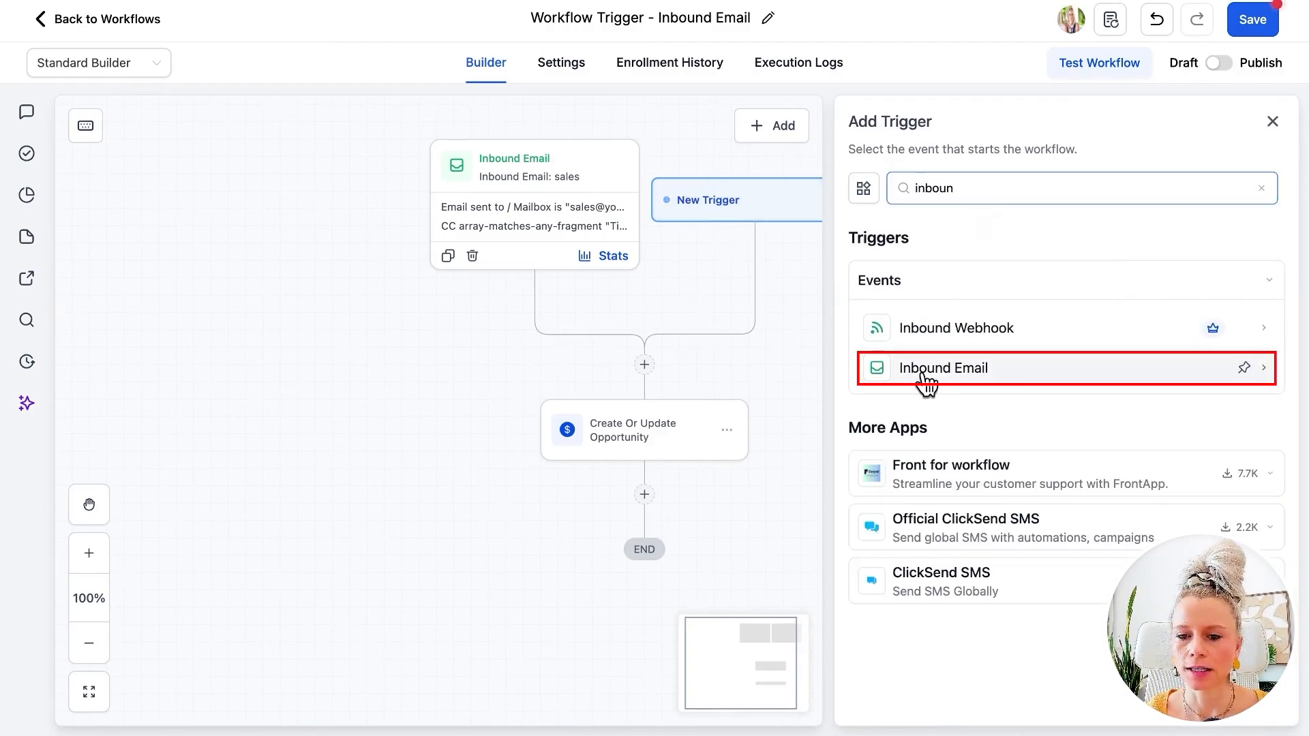
pyautogui.click(924, 377)
# Filter the new trigger to emails whose plain-text body contains "refund" and save it as Inbound Email: refund
pyautogui.click(720, 473)
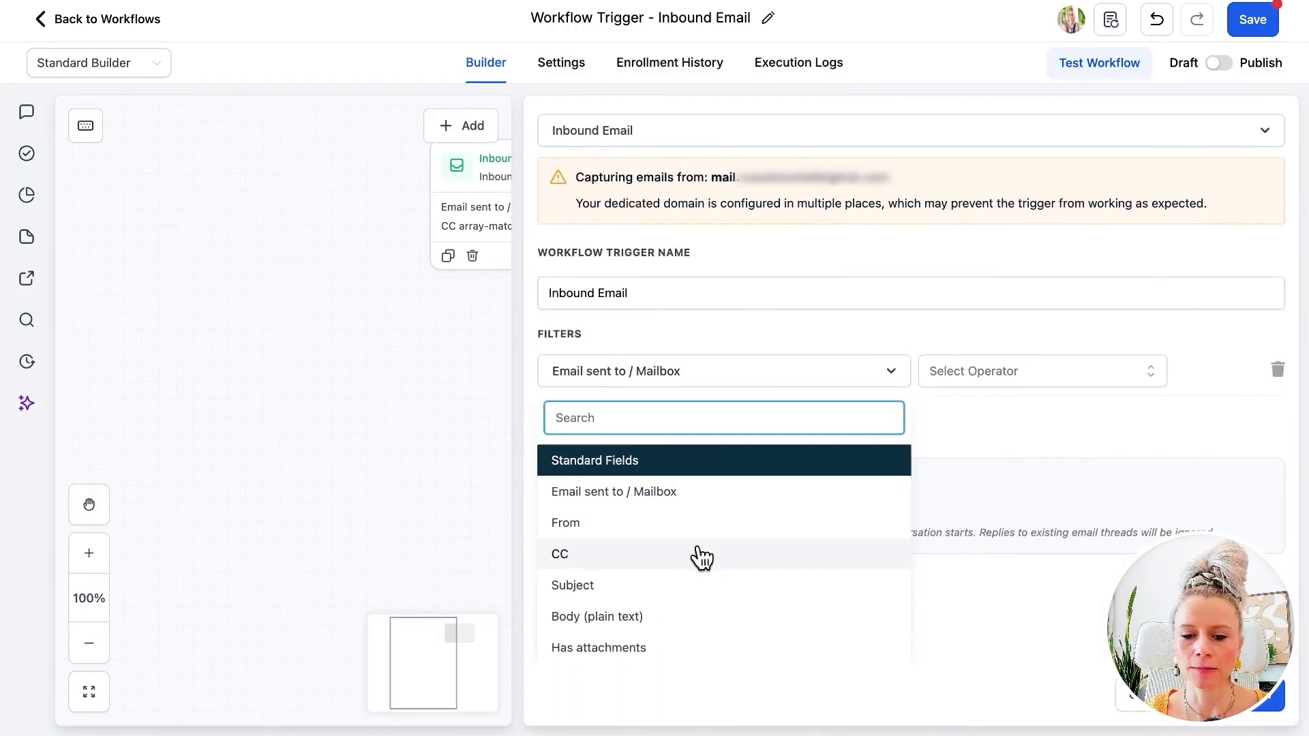
pyautogui.click(705, 615)
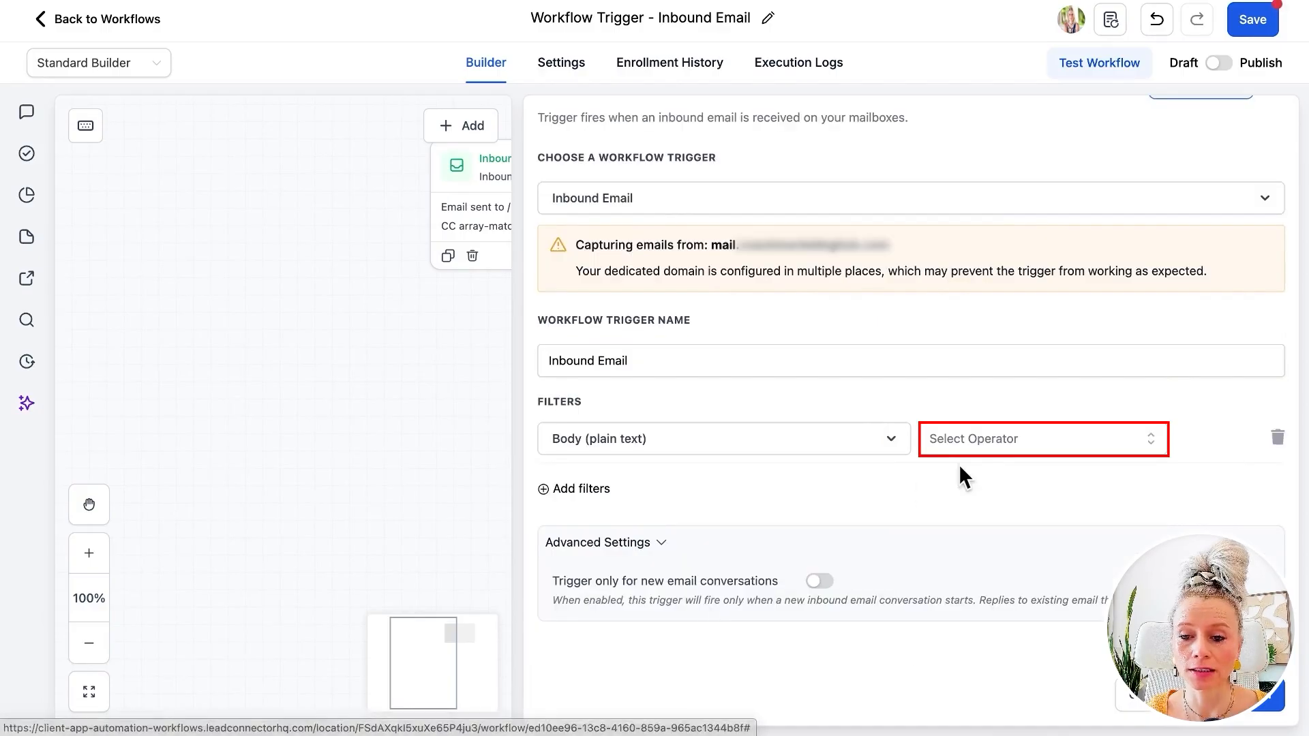
pyautogui.click(975, 442)
pyautogui.click(1002, 473)
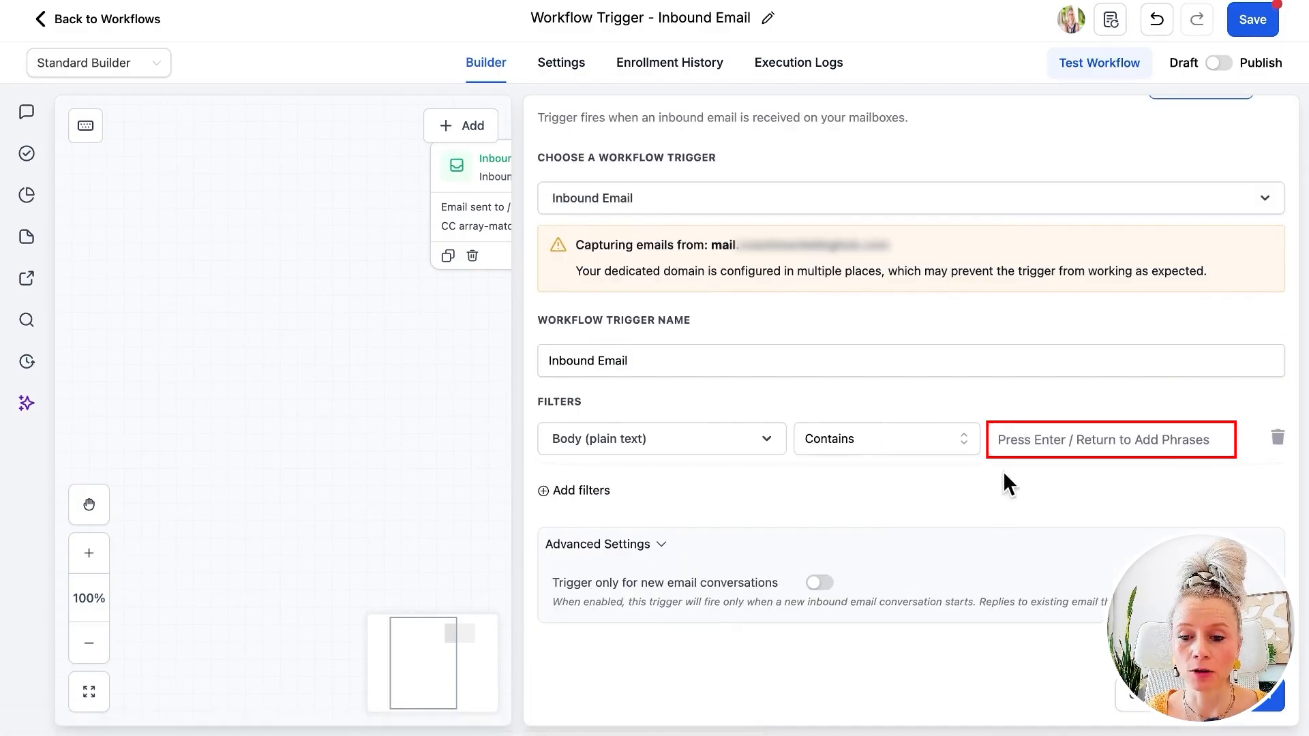
pyautogui.click(1070, 443)
pyautogui.write('refund')
pyautogui.press('Return')
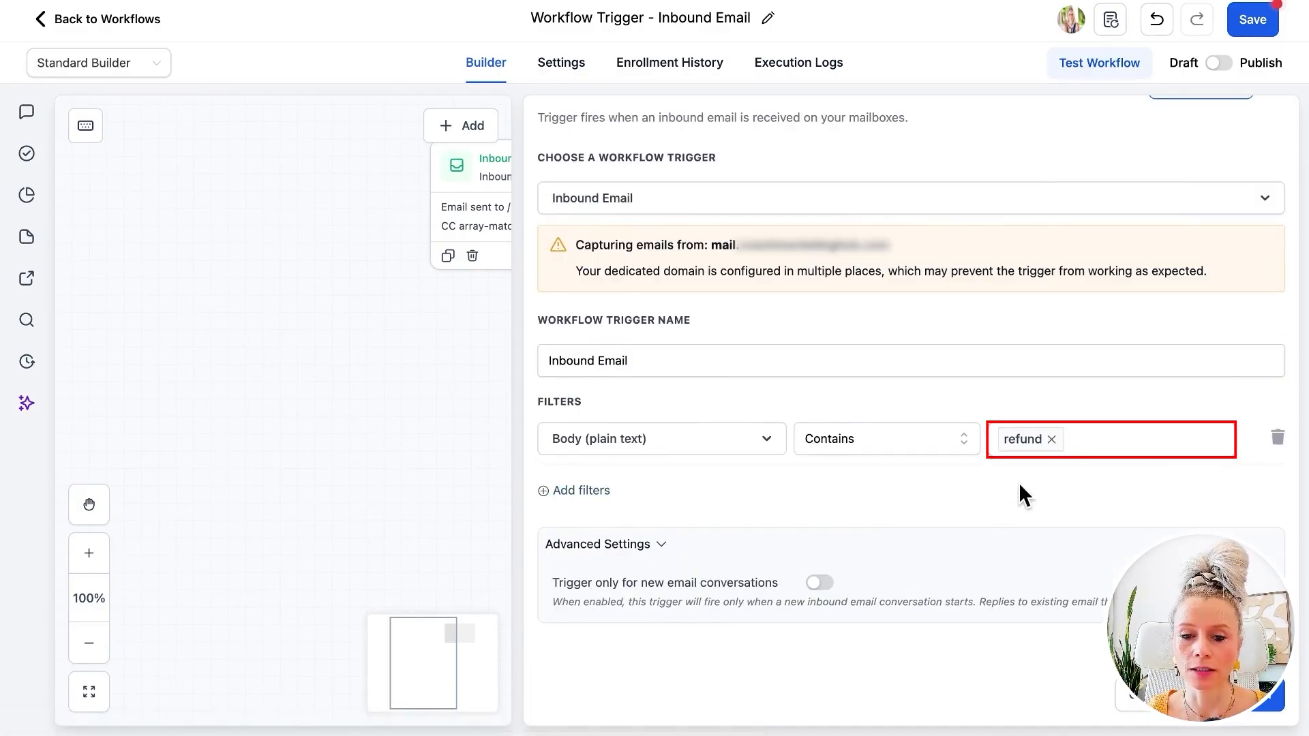
pyautogui.click(822, 360)
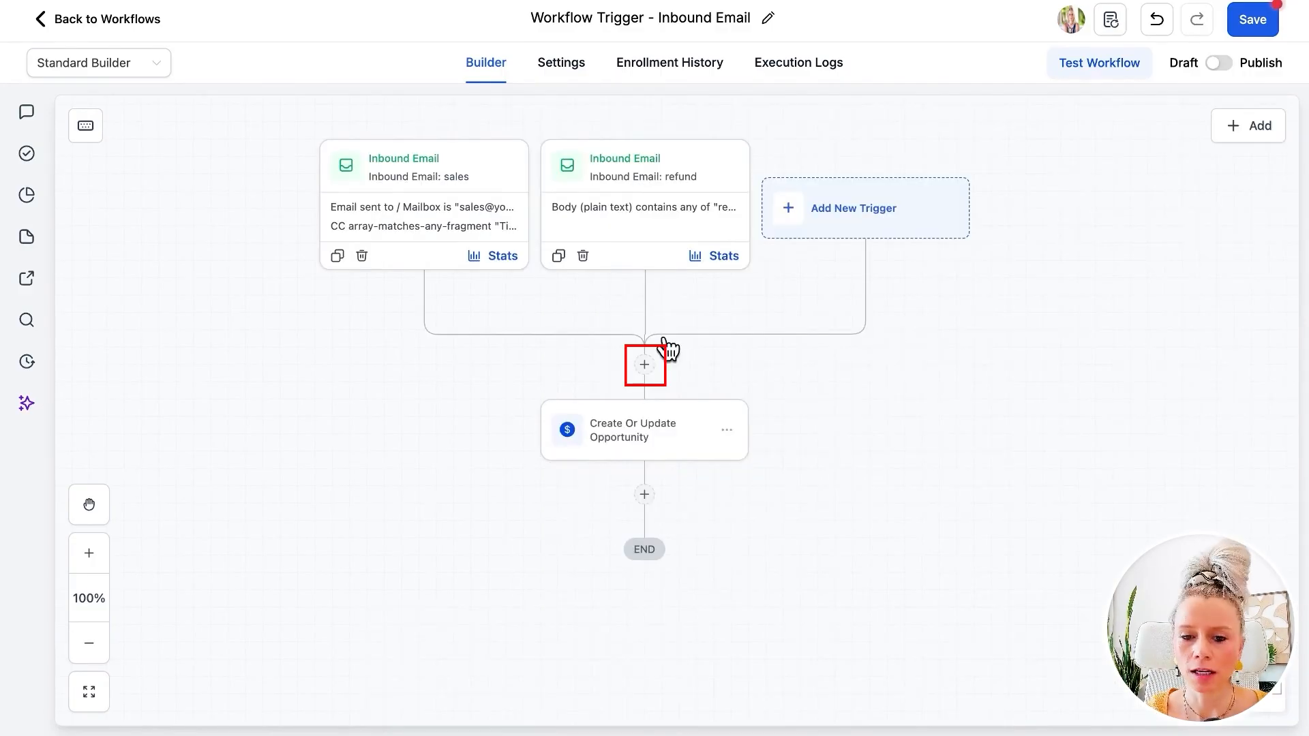
# Insert an Add Contact Tag action named Add Tag: refund above the opportunity action, with the tag "refund", and save it
pyautogui.click(644, 366)
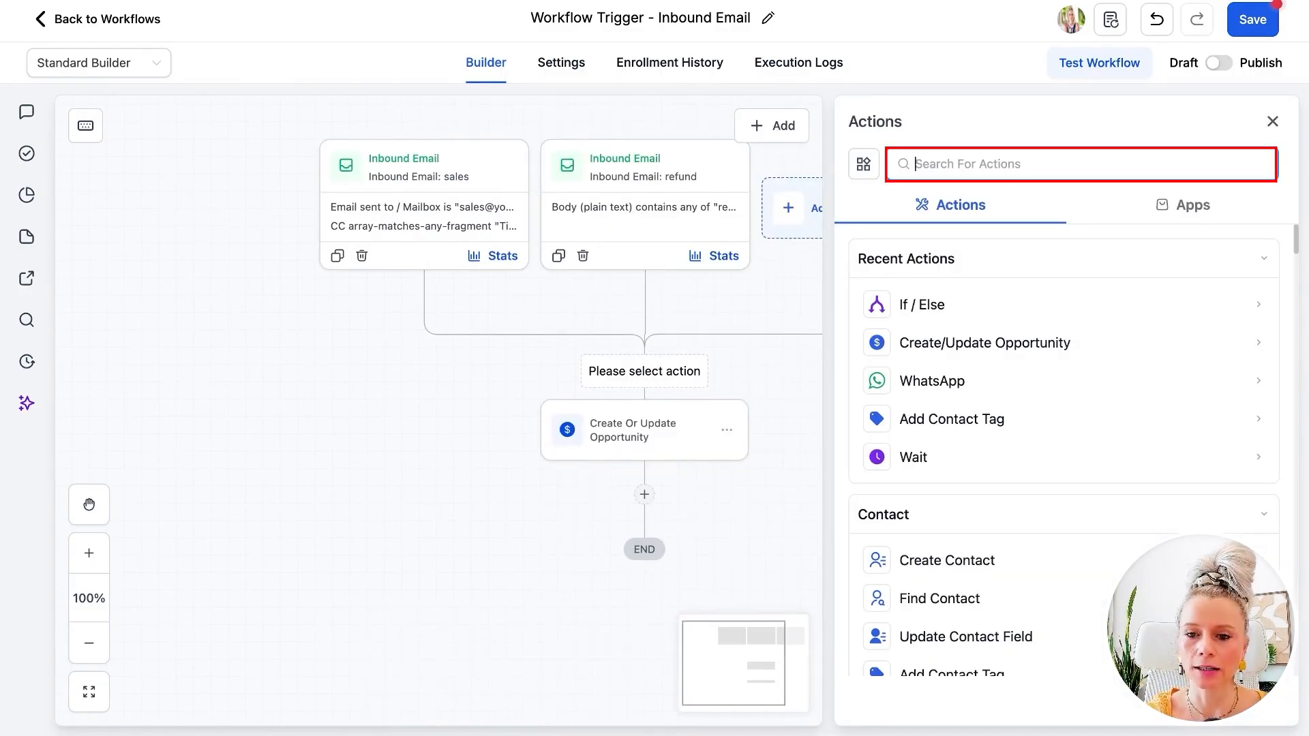
pyautogui.click(952, 419)
pyautogui.click(889, 312)
pyautogui.write('refund')
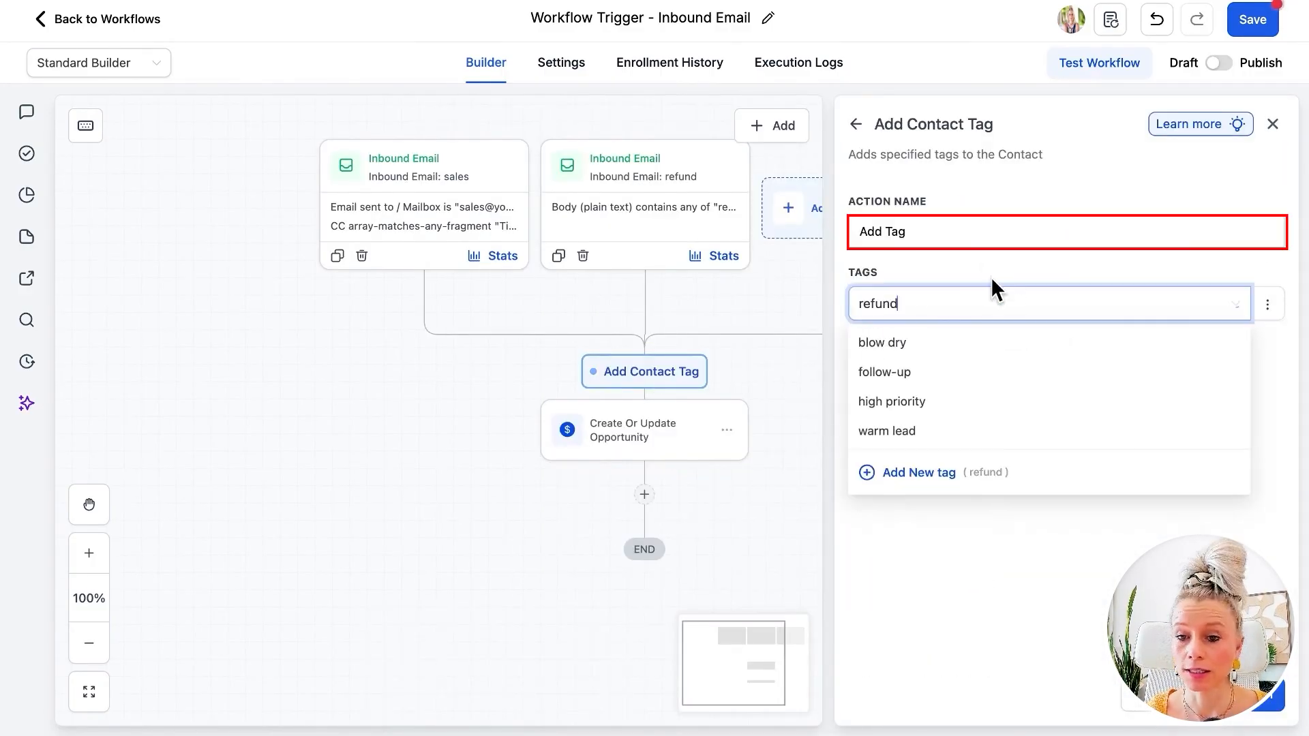
pyautogui.click(983, 234)
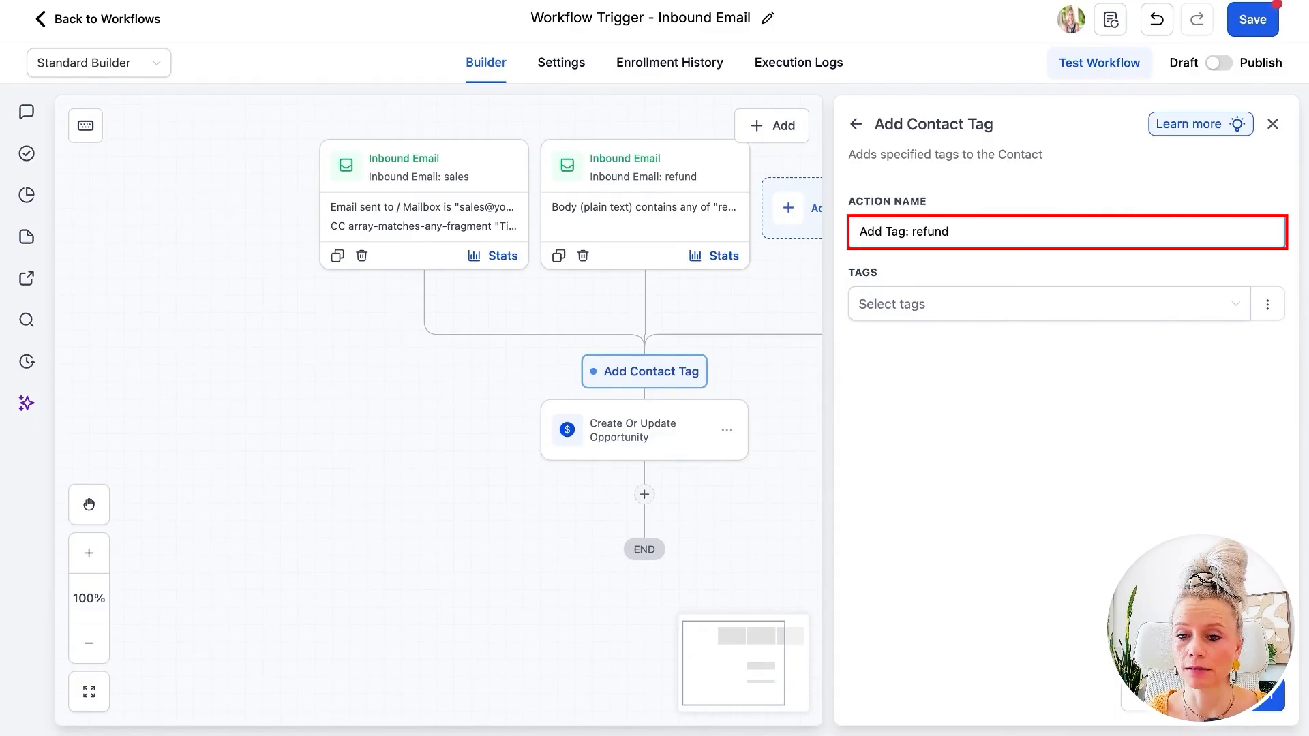
pyautogui.click(1087, 304)
pyautogui.write('refund')
pyautogui.click(921, 426)
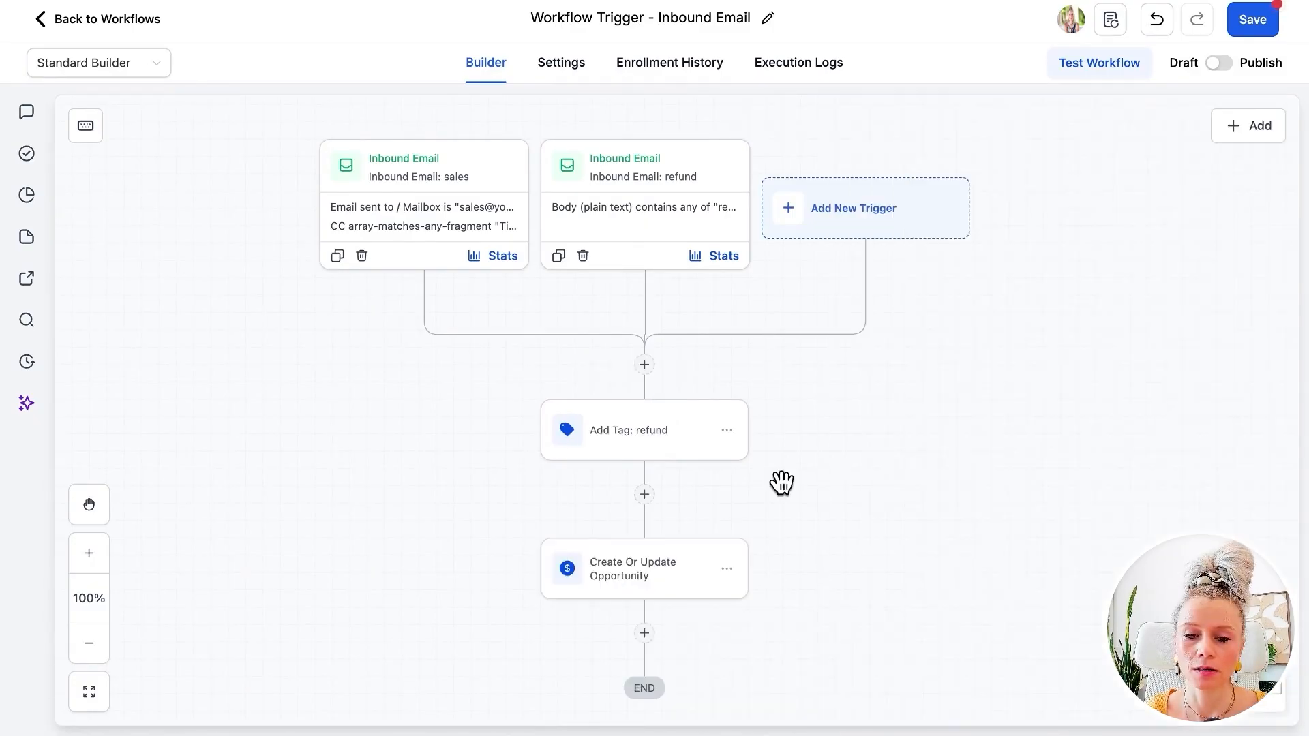
# Add a third Inbound Email trigger next to the refund trigger
pyautogui.scroll(-1, 782, 483)
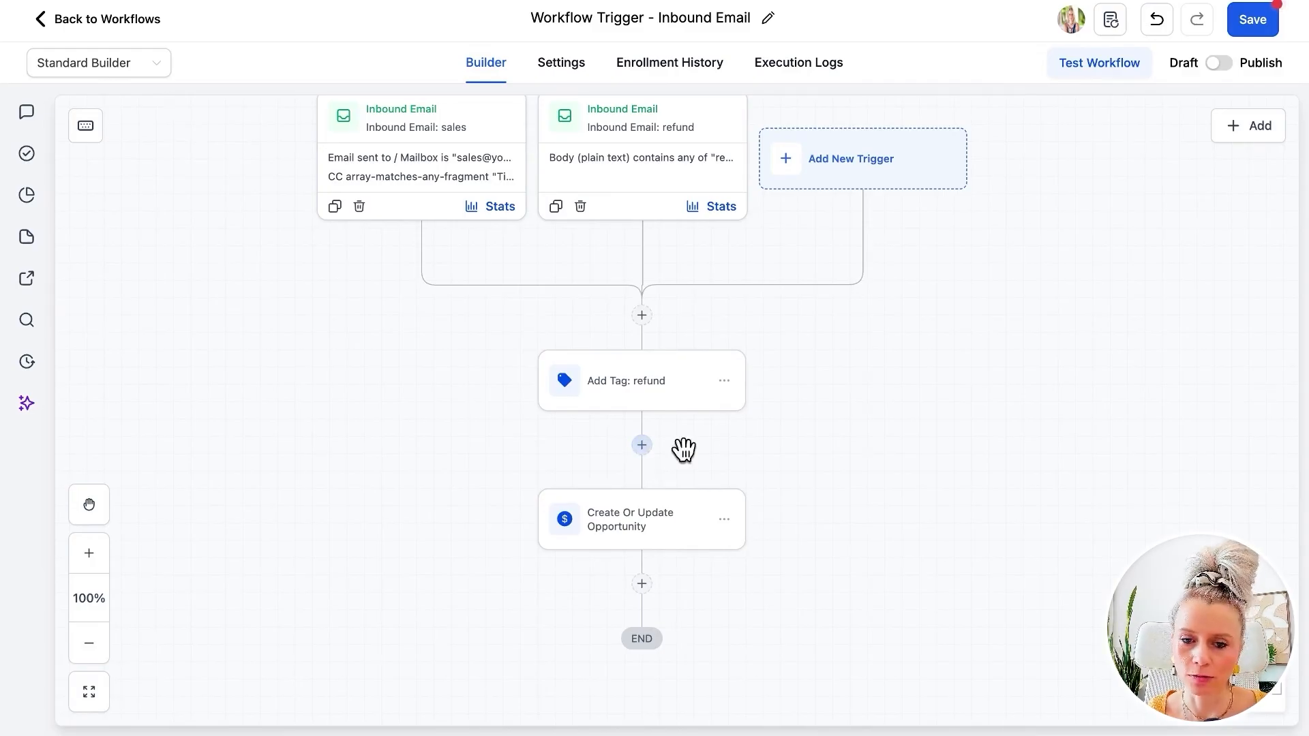
pyautogui.scroll(1, 707, 438)
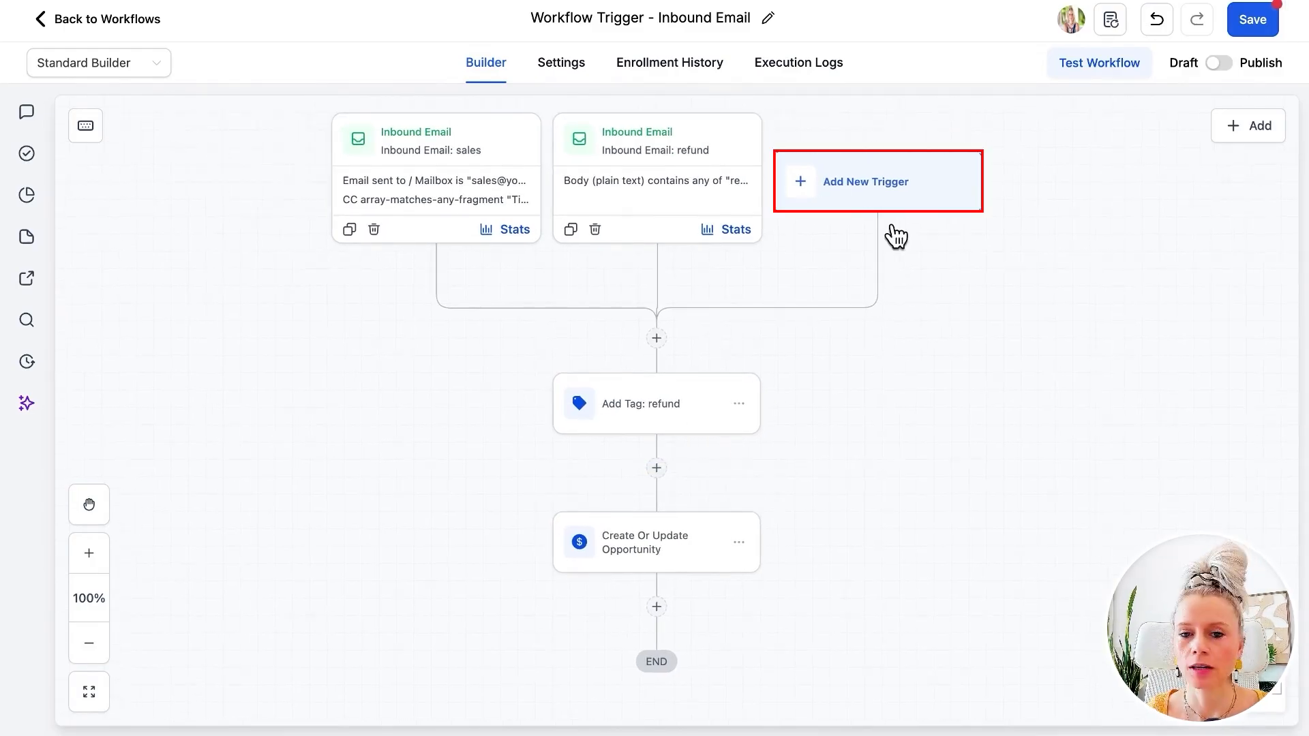
pyautogui.click(860, 182)
pyautogui.write('inb')
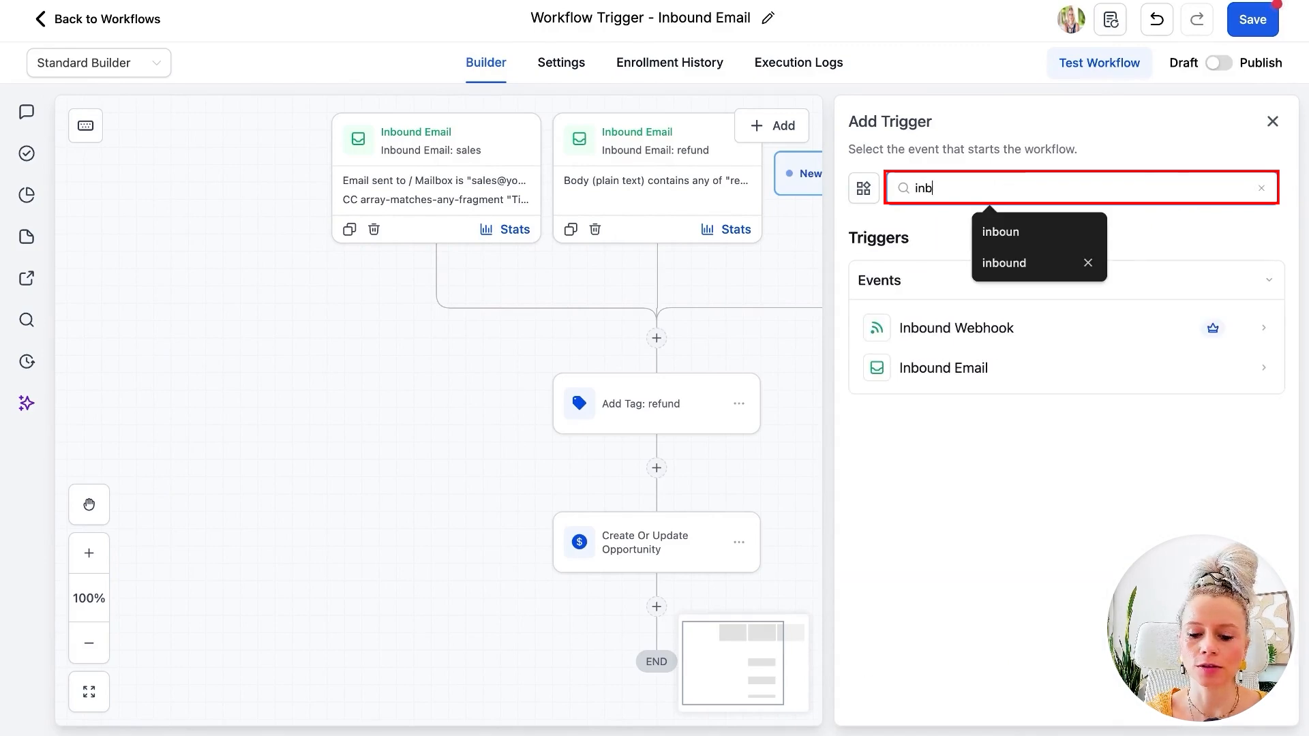
pyautogui.write('oun')
pyautogui.click(972, 379)
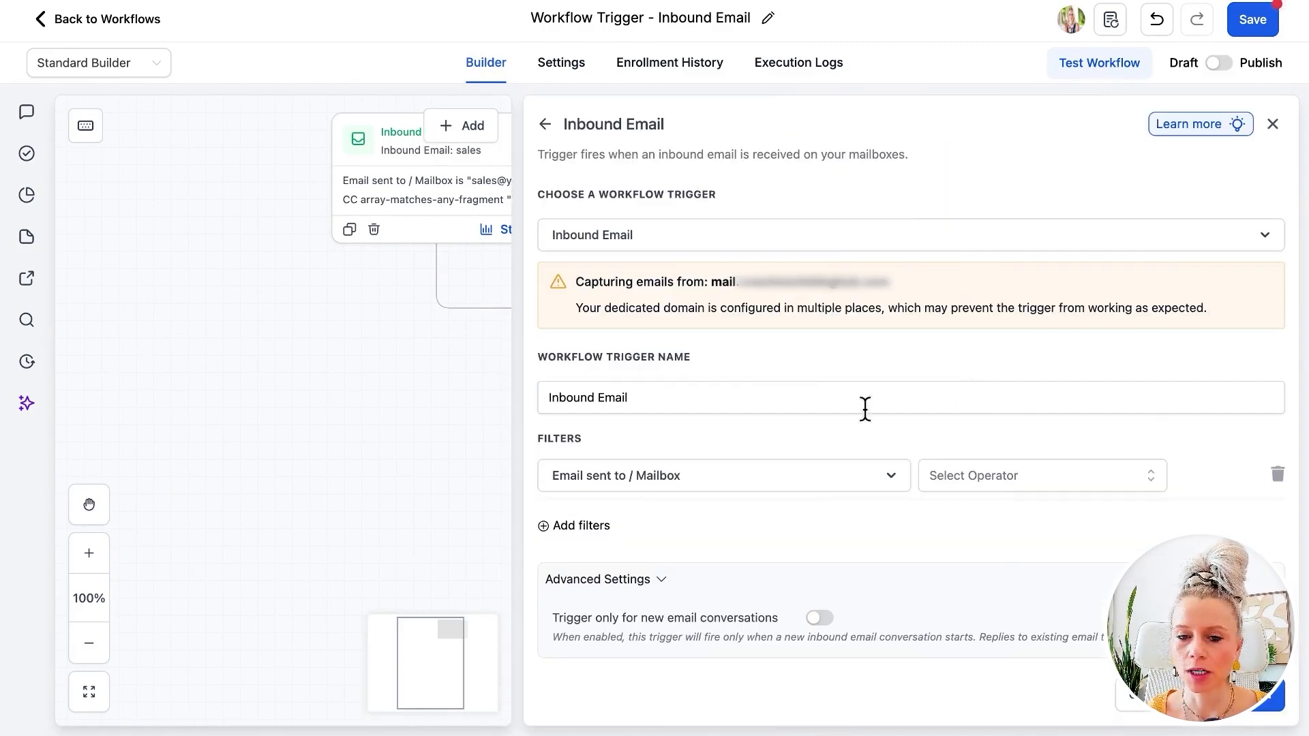
# Set the third trigger's filter to Has attachments: Yes and save it as Inbound Email: Yes
pyautogui.scroll(-1, 634, 518)
pyautogui.click(637, 444)
pyautogui.scroll(-3, 675, 566)
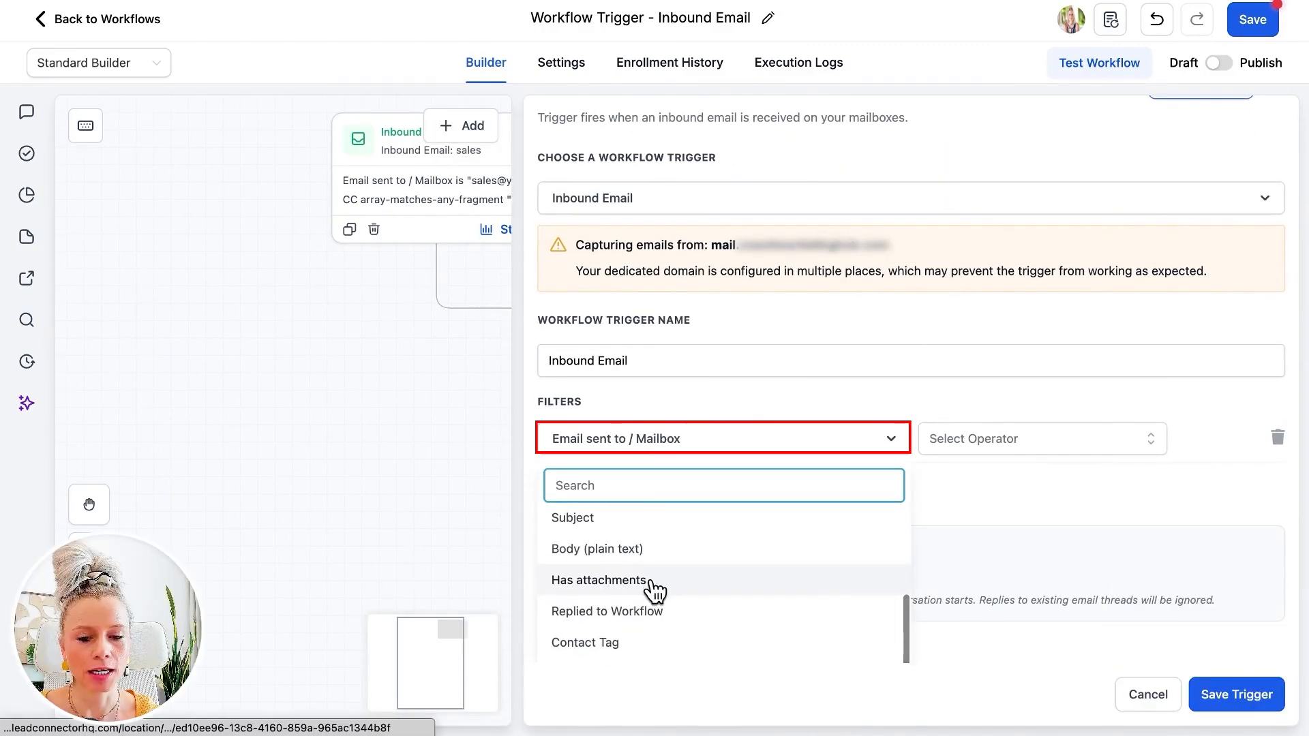
pyautogui.click(654, 583)
pyautogui.click(951, 449)
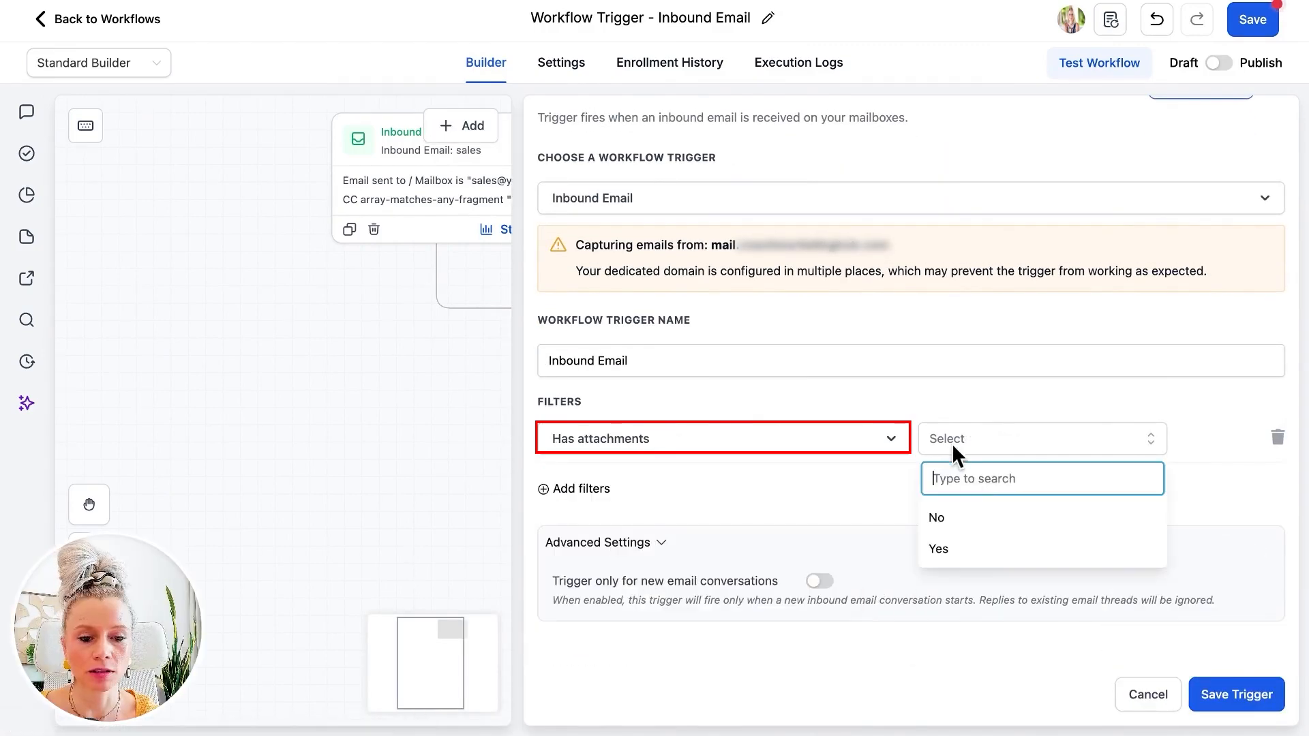
pyautogui.click(997, 554)
pyautogui.click(815, 355)
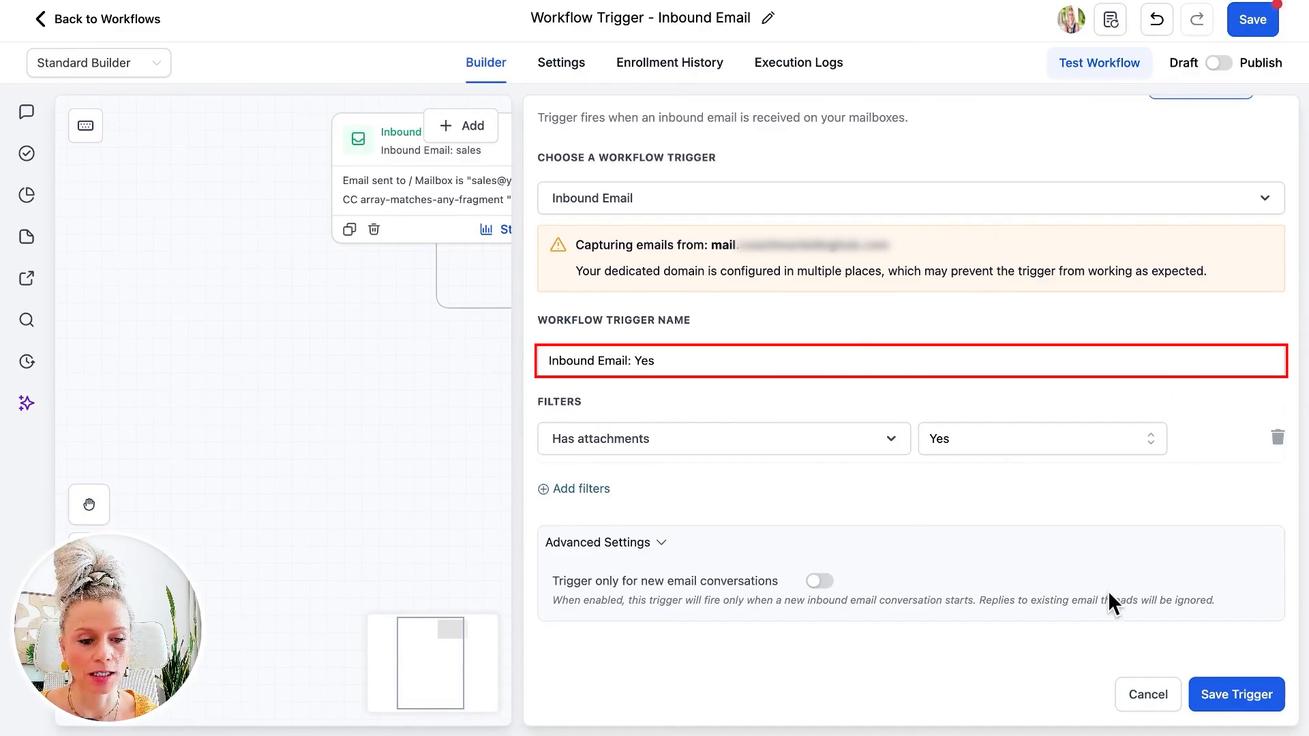
pyautogui.click(1224, 703)
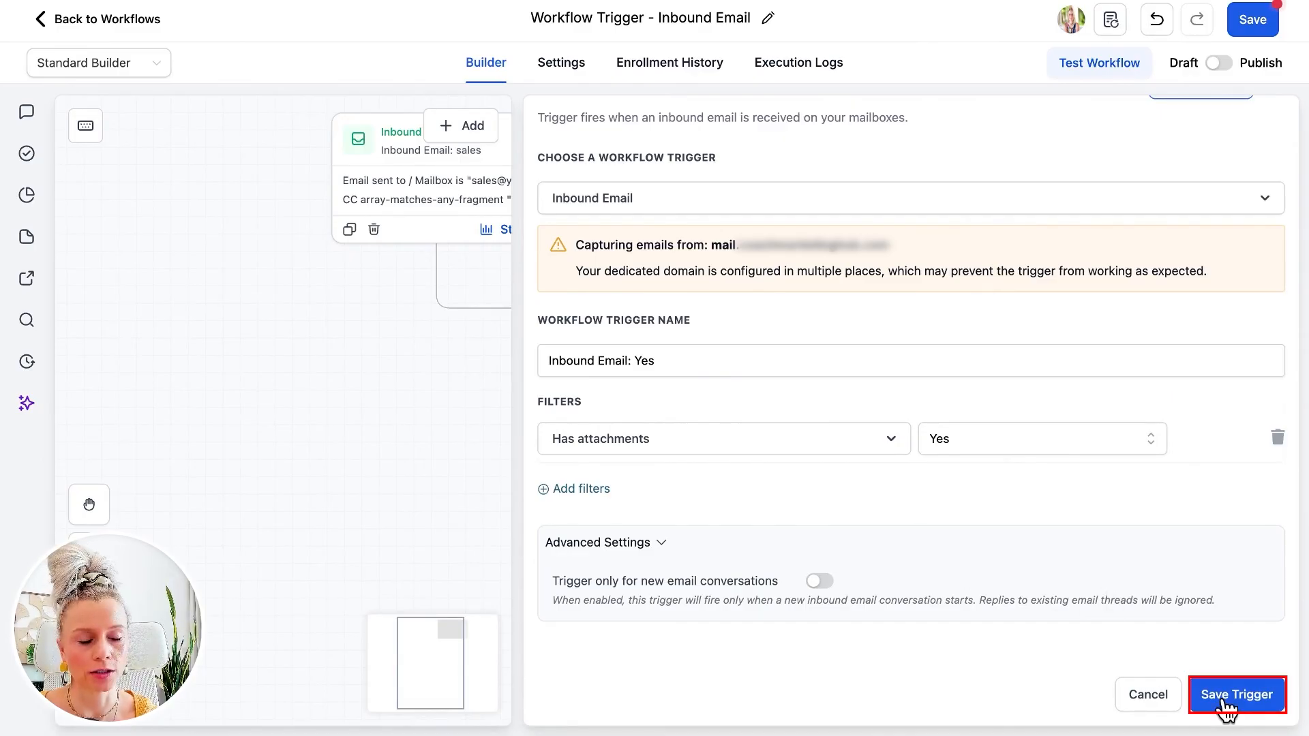